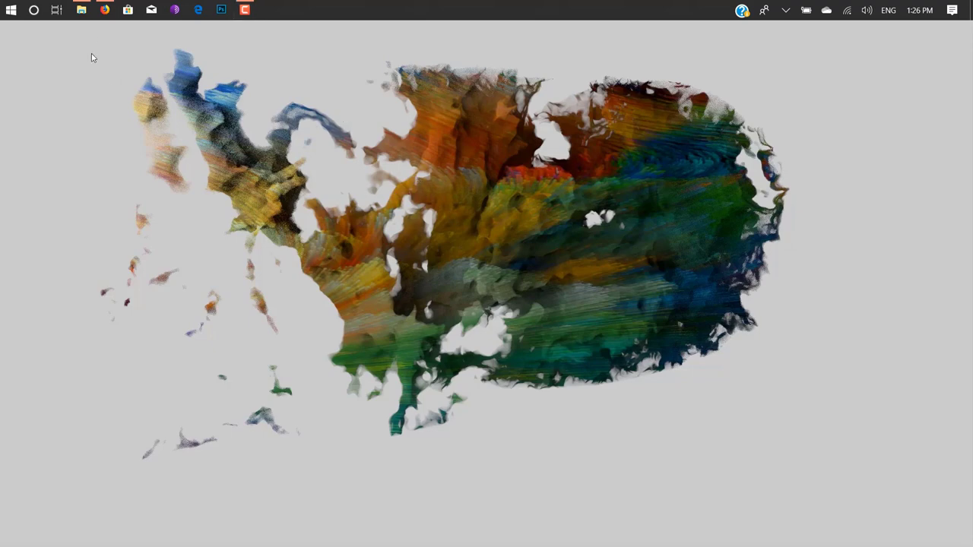
# Review the Website 2 APK Builder Pro 3.4 Portable post on nullpk.com, including its feature overview and download section
pyautogui.click(105, 9)
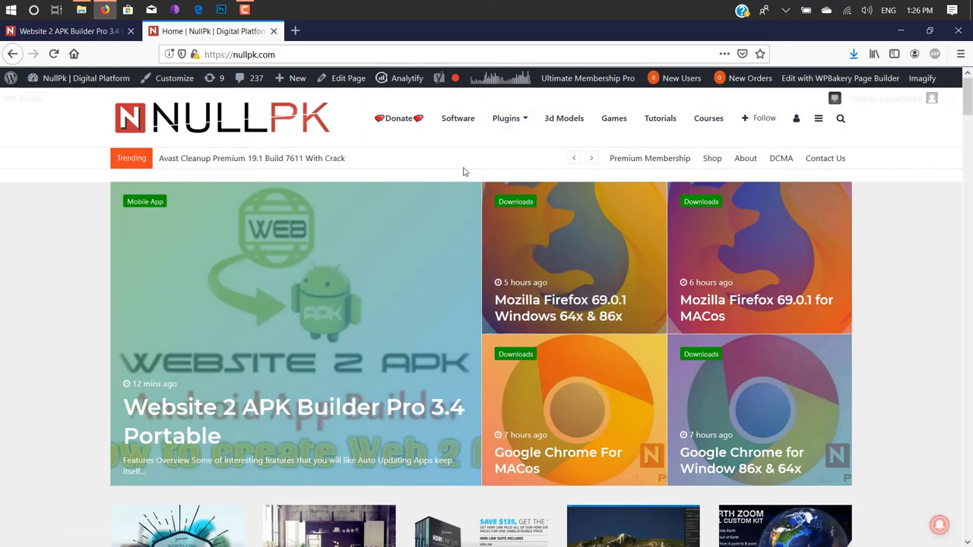
pyautogui.moveTo(82, 12)
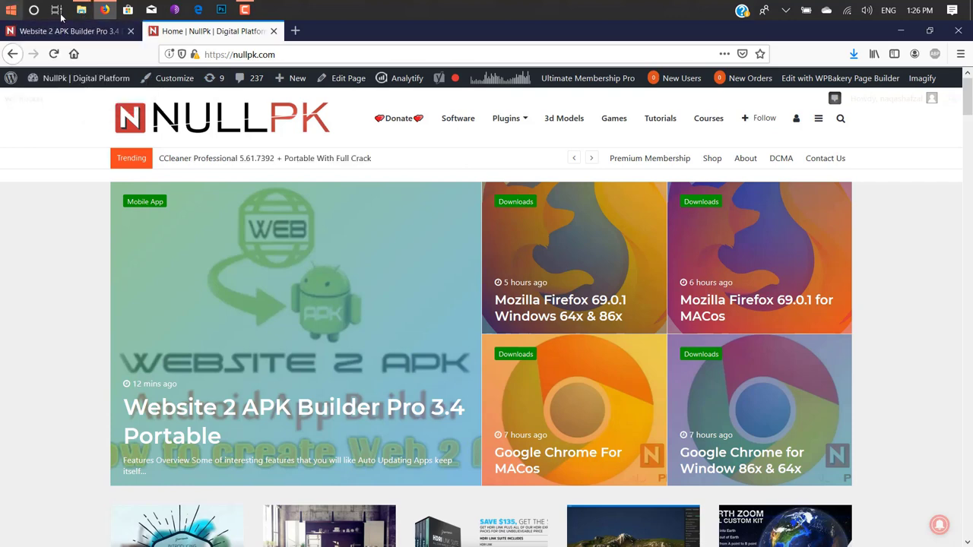
pyautogui.click(52, 32)
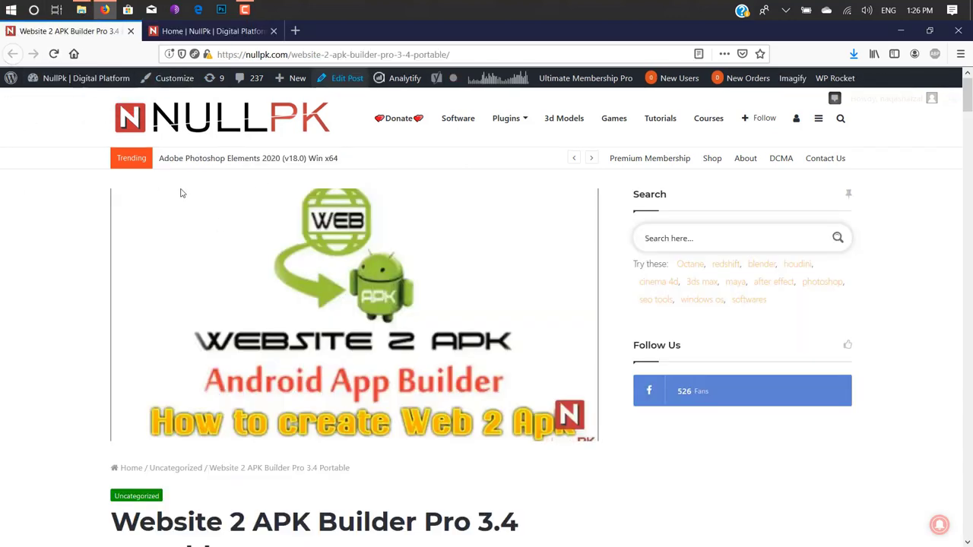
pyautogui.scroll(-1, 194, 242)
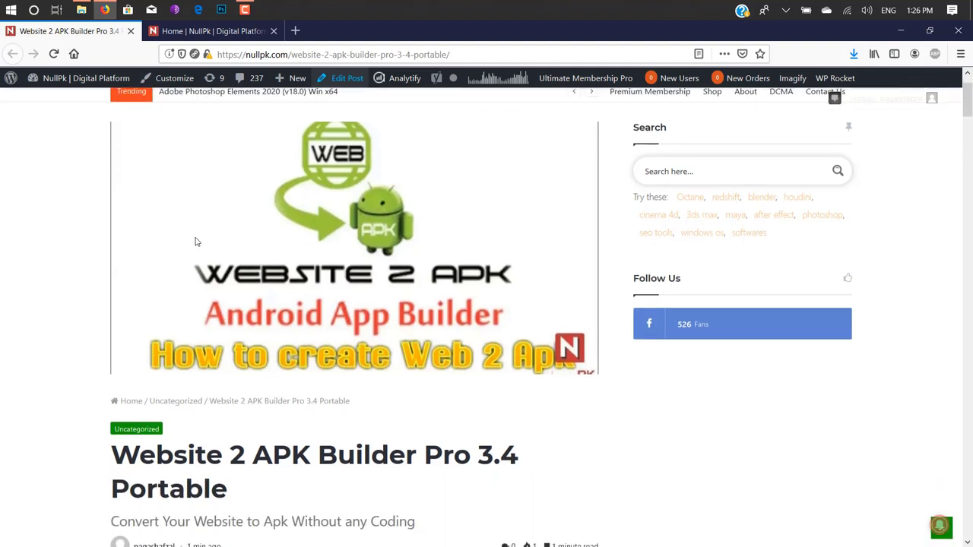
pyautogui.scroll(-2, 288, 256)
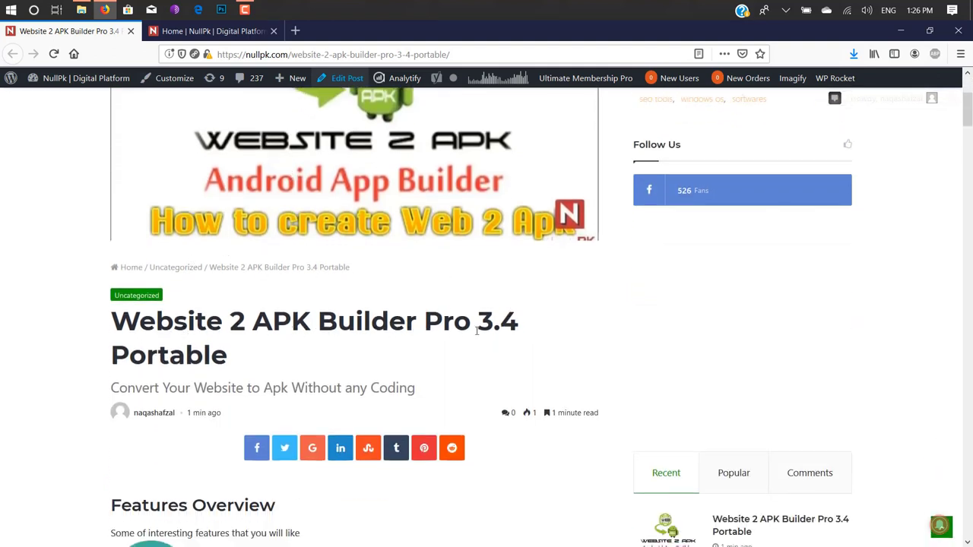
pyautogui.scroll(-15, 426, 327)
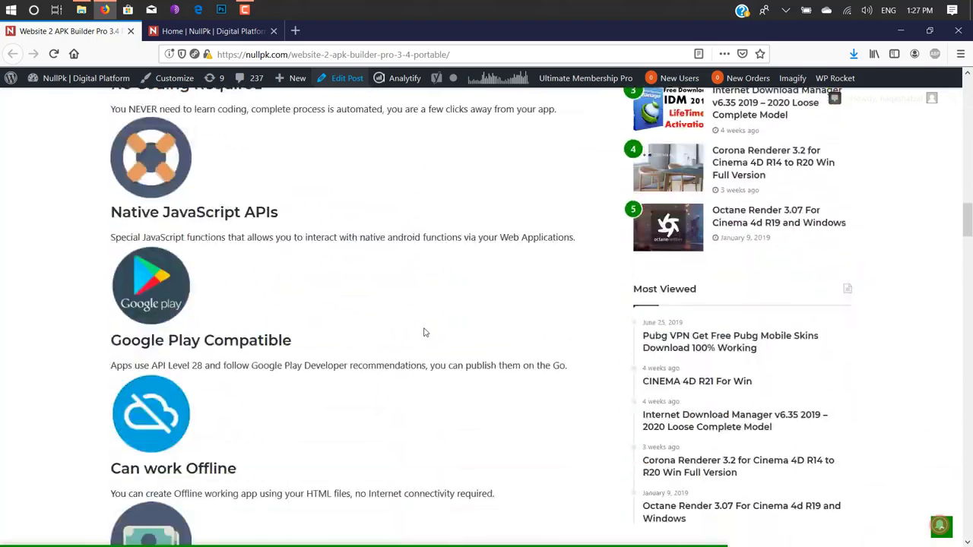
pyautogui.scroll(-10, 423, 329)
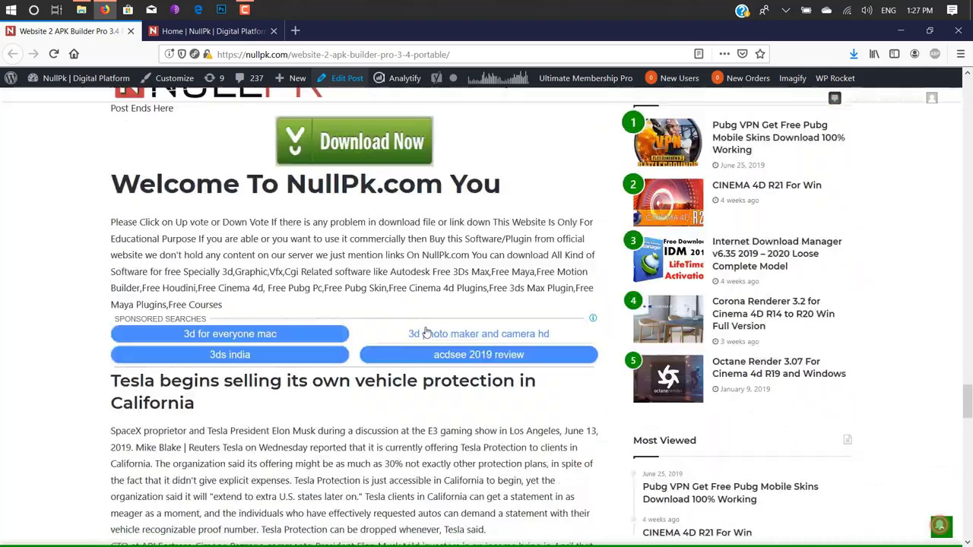
pyautogui.scroll(4, 310, 326)
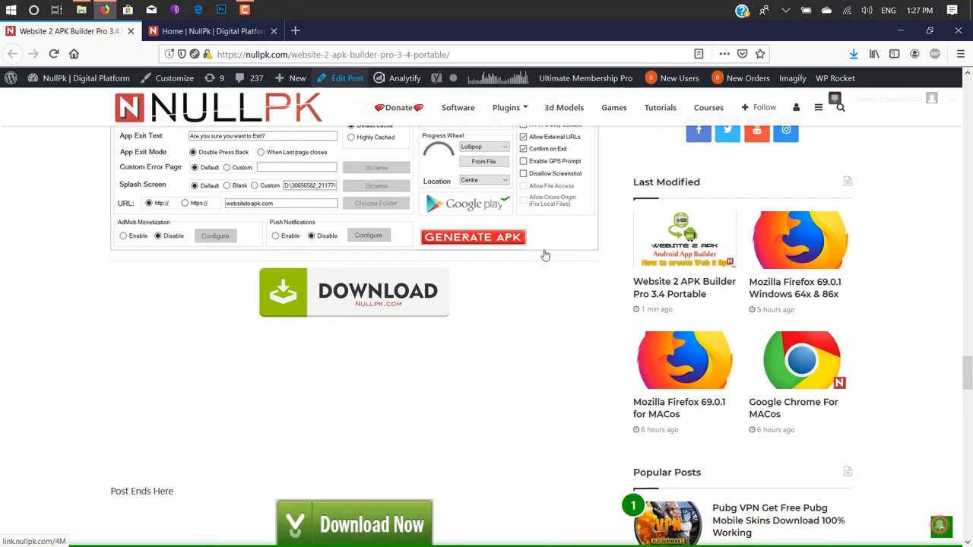
# Launch the Website 2 APK Builder Pro v3.4 application from its portable folder on the Desktop
pyautogui.click(898, 29)
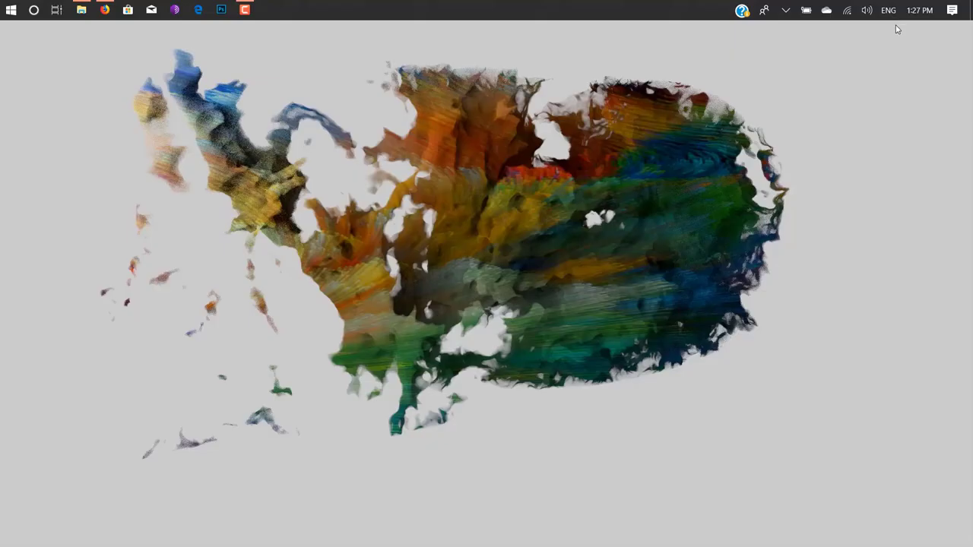
pyautogui.click(82, 9)
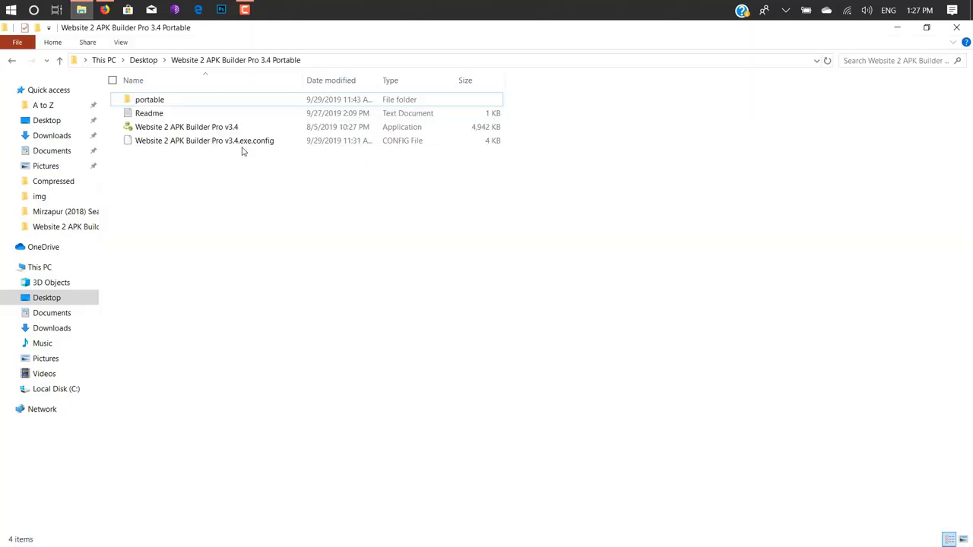
pyautogui.click(189, 133)
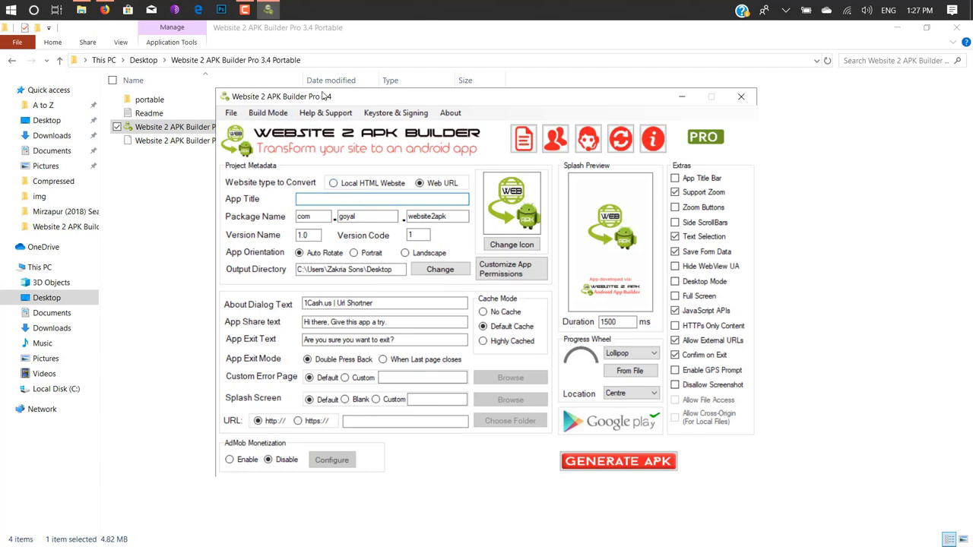
# Examine the AdMob monetization settings for banner and interstitial ads, leaving AdMob disabled
pyautogui.click(239, 459)
pyautogui.click(329, 460)
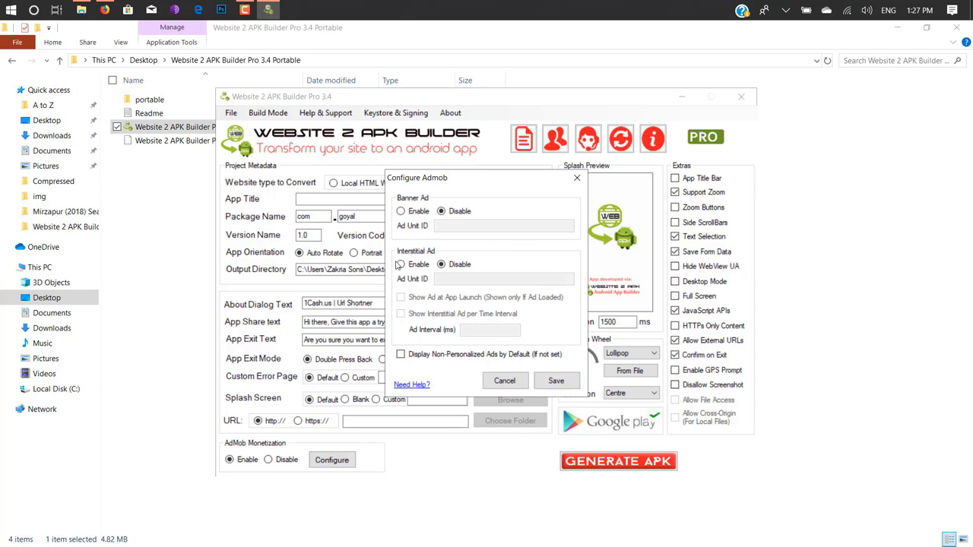
pyautogui.click(548, 386)
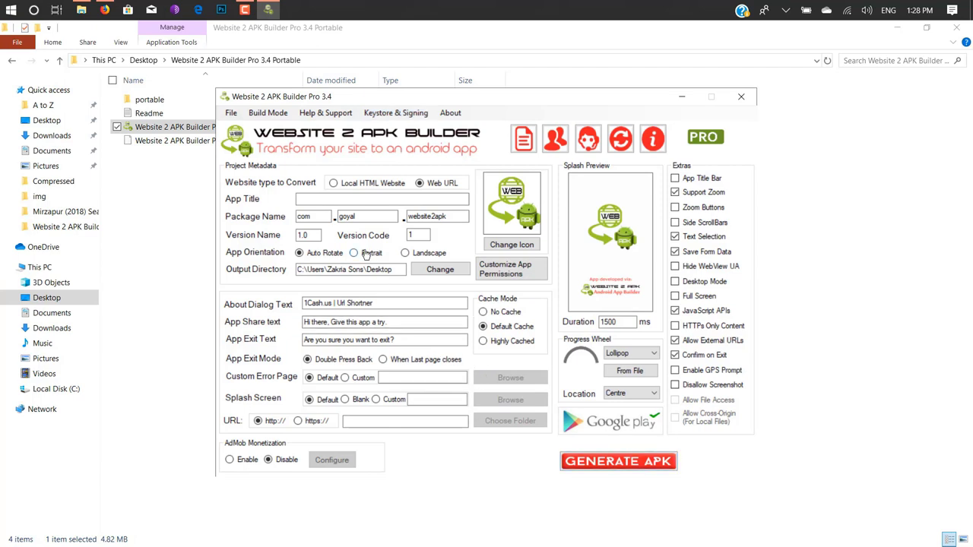
# Examine the signing and keystore options, including the custom keystore fields, without changing them
pyautogui.click(395, 112)
pyautogui.click(380, 125)
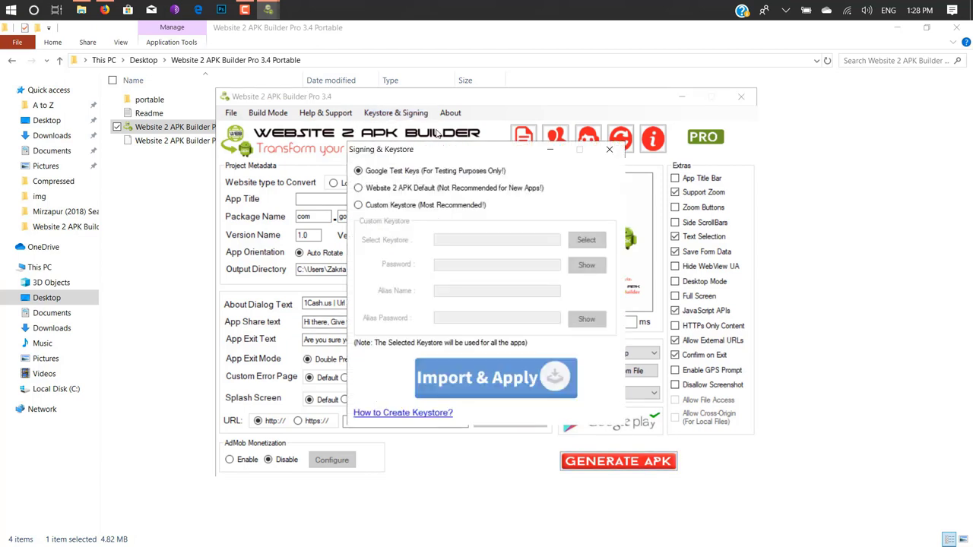
pyautogui.moveTo(444, 152); pyautogui.dragTo(550, 150)
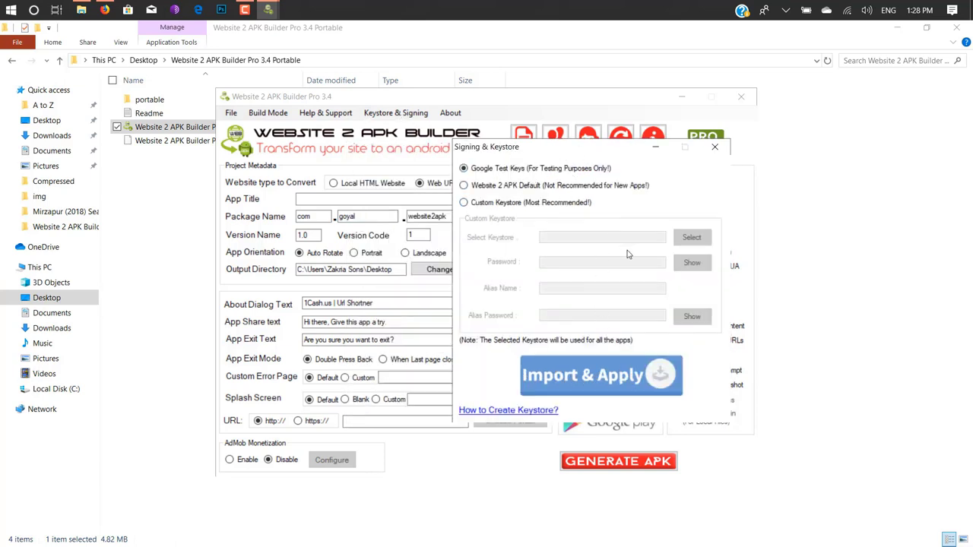
pyautogui.click(714, 147)
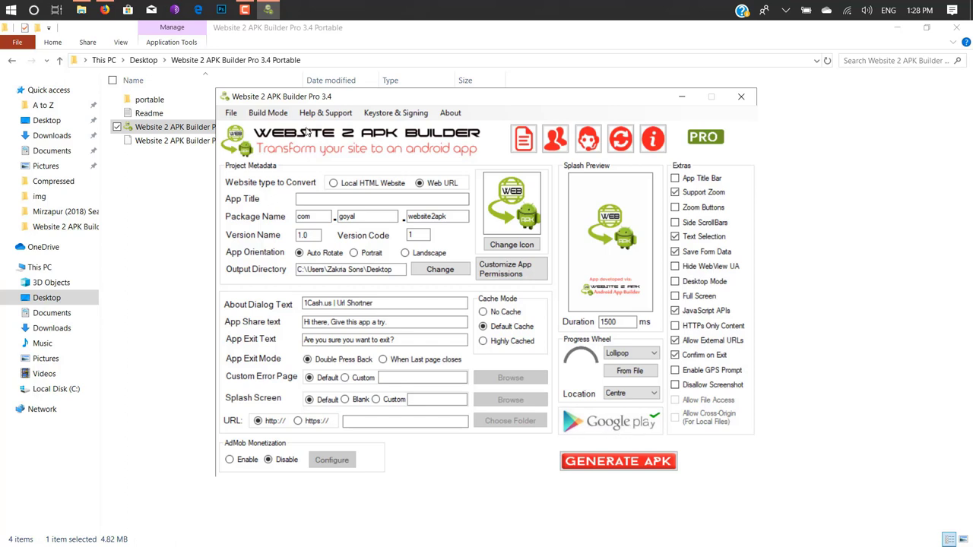
pyautogui.click(370, 115)
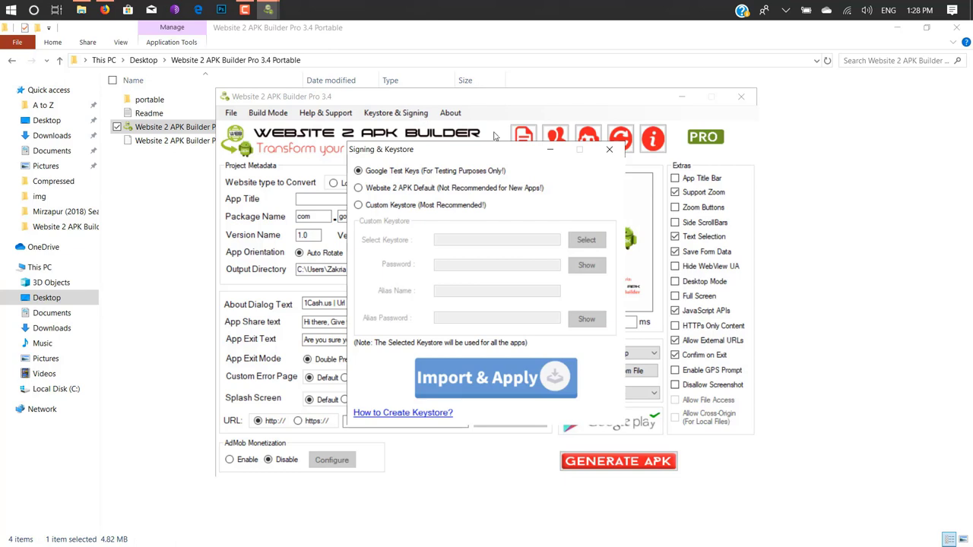
pyautogui.moveTo(526, 155); pyautogui.dragTo(647, 152)
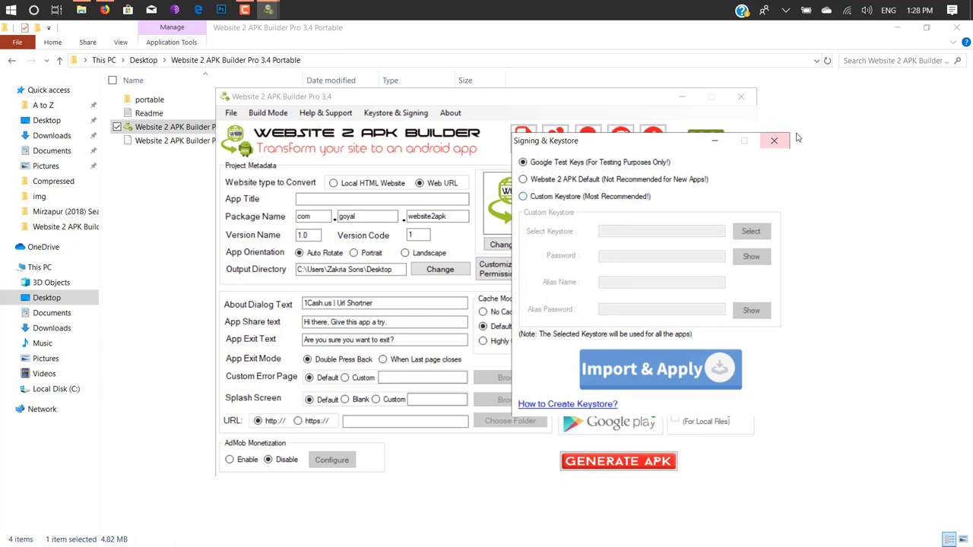
pyautogui.click(774, 140)
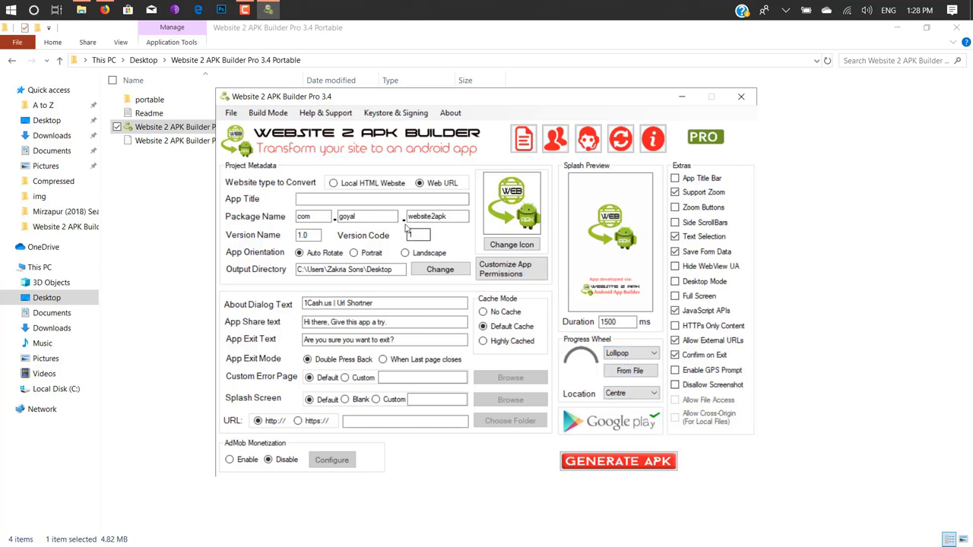
# Use Web URL as the website type and set the app title to NullPk
pyautogui.click(362, 199)
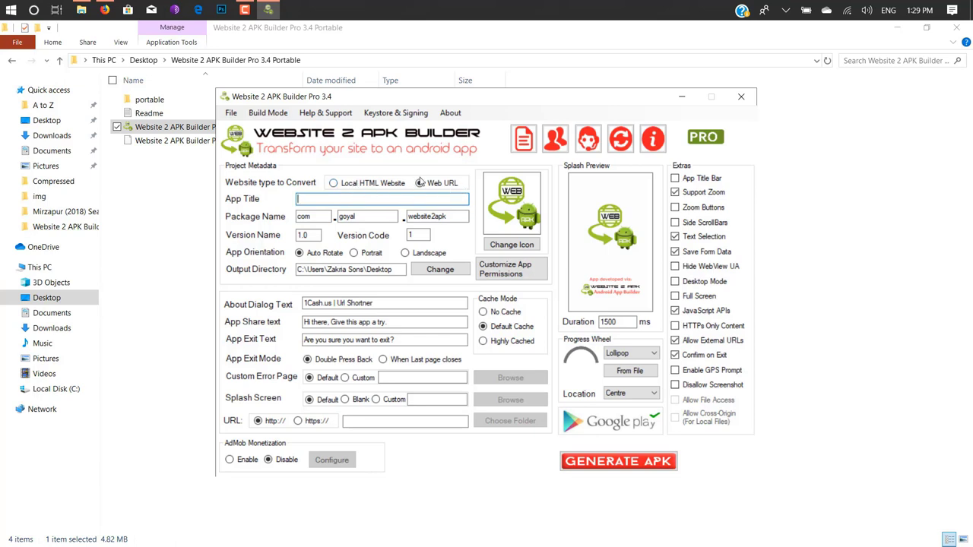
pyautogui.click(419, 183)
pyautogui.press('Tab')
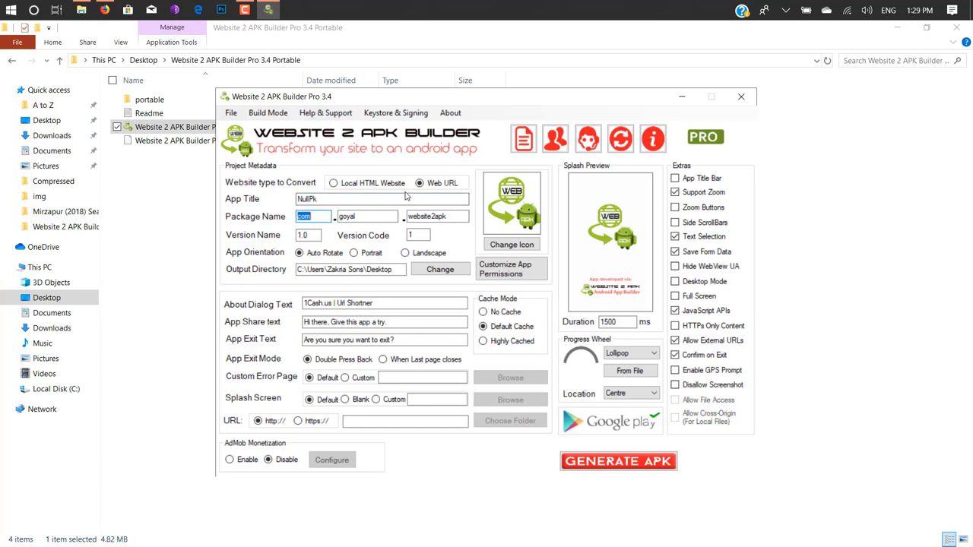
# Set the package name to com.nullpk.app and the About dialog text to "Nullpk App thanks for downloading"
pyautogui.press('Tab')
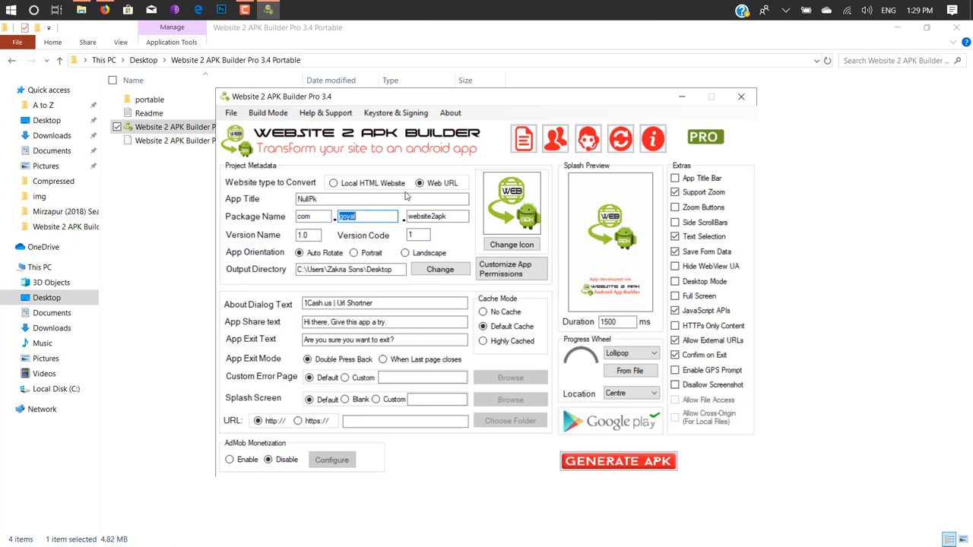
pyautogui.write('nullpk')
pyautogui.press('Tab')
pyautogui.write('p')
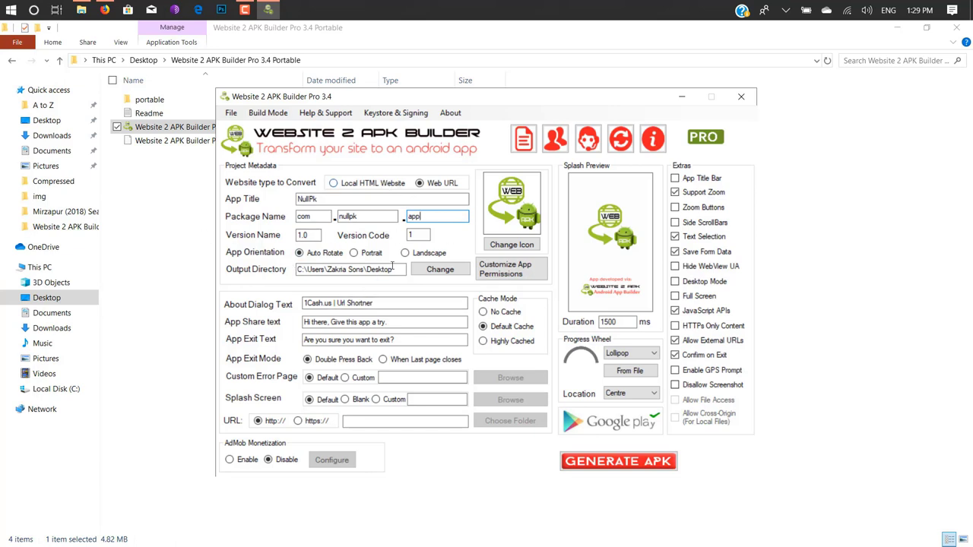
pyautogui.moveTo(408, 303); pyautogui.dragTo(216, 307)
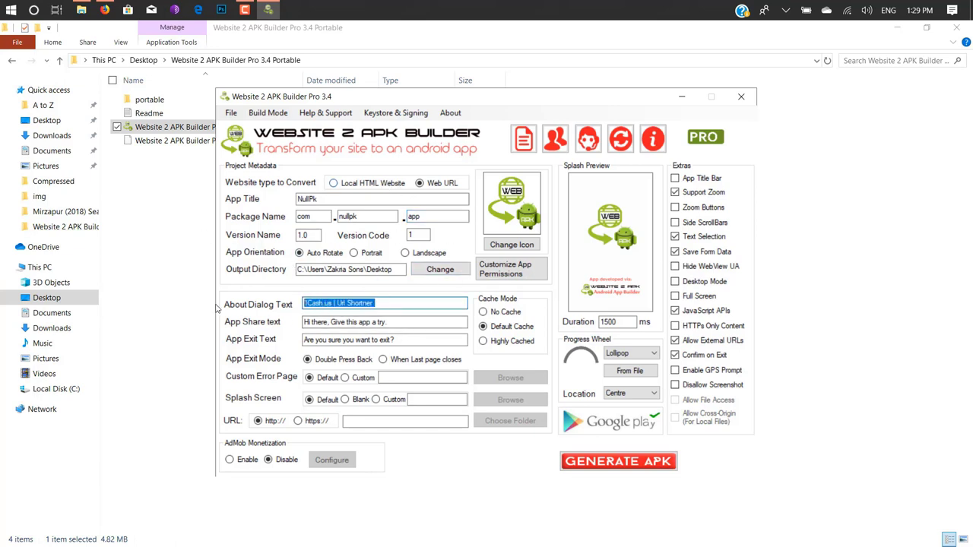
pyautogui.write('N')
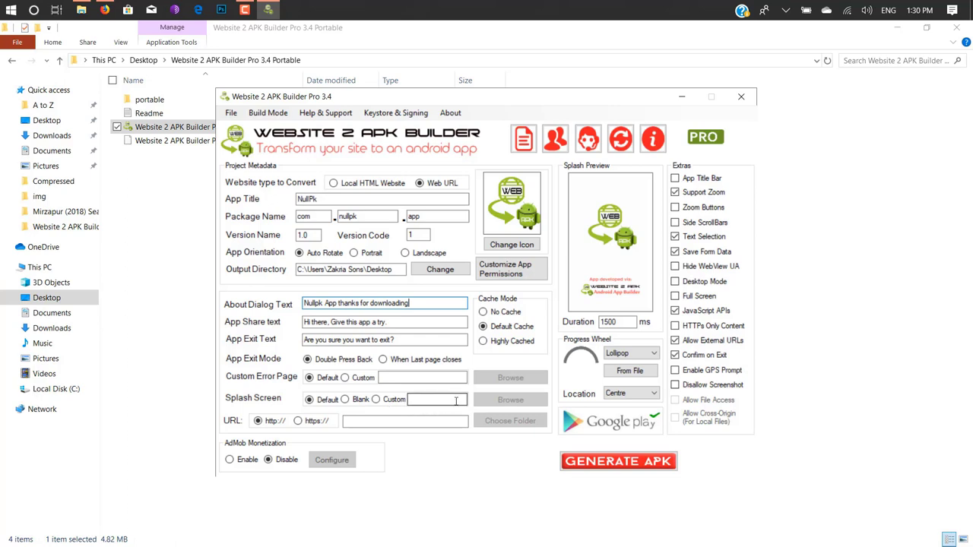
# Compare the default splash screen with the custom option and choose Custom for the app's splash screen
pyautogui.click(382, 402)
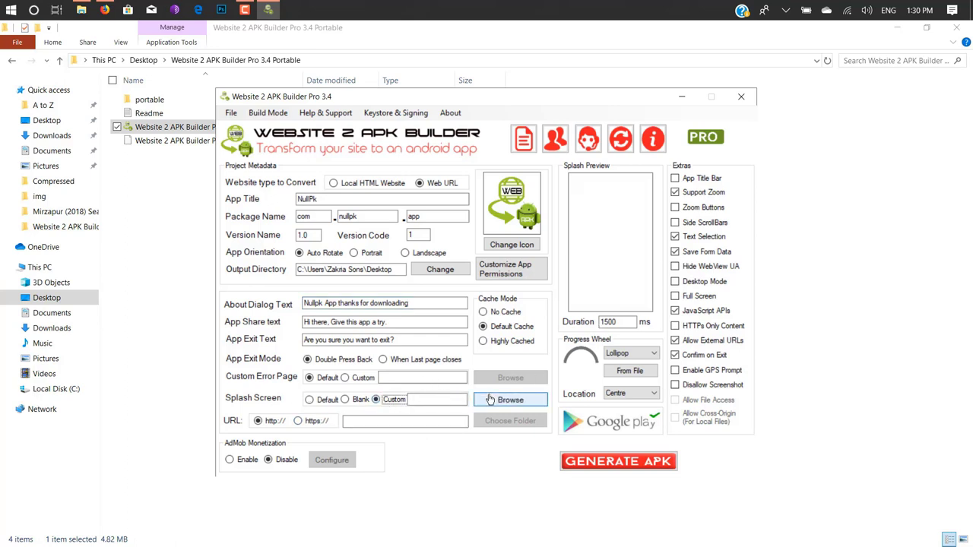
pyautogui.click(327, 400)
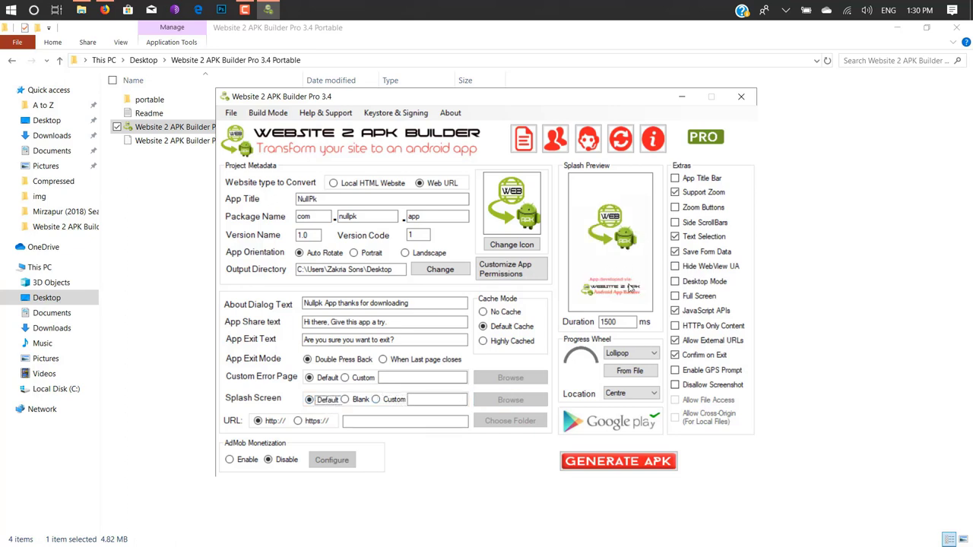
pyautogui.click(392, 407)
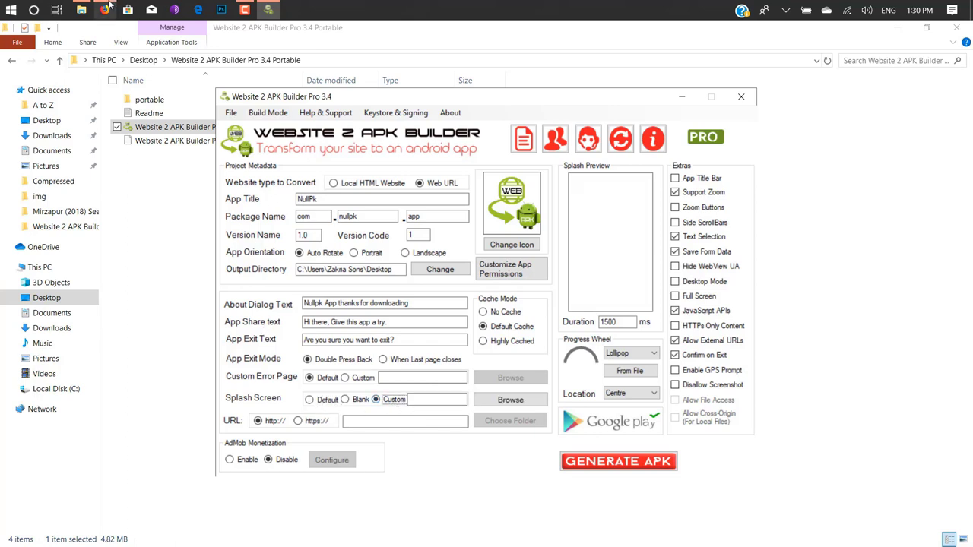
# Launch Photoshop for making the custom splash screen image
pyautogui.moveTo(109, 5)
pyautogui.click(222, 9)
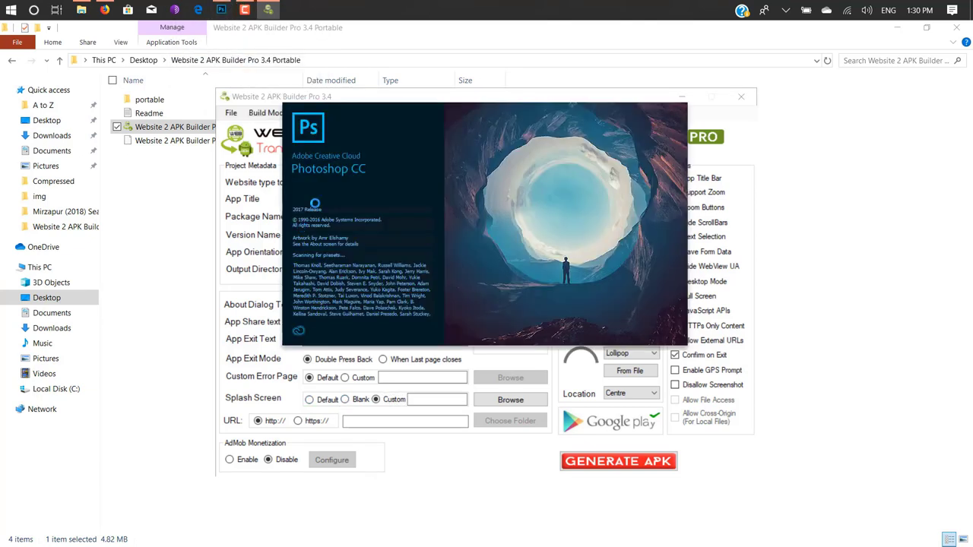
pyautogui.click(275, 106)
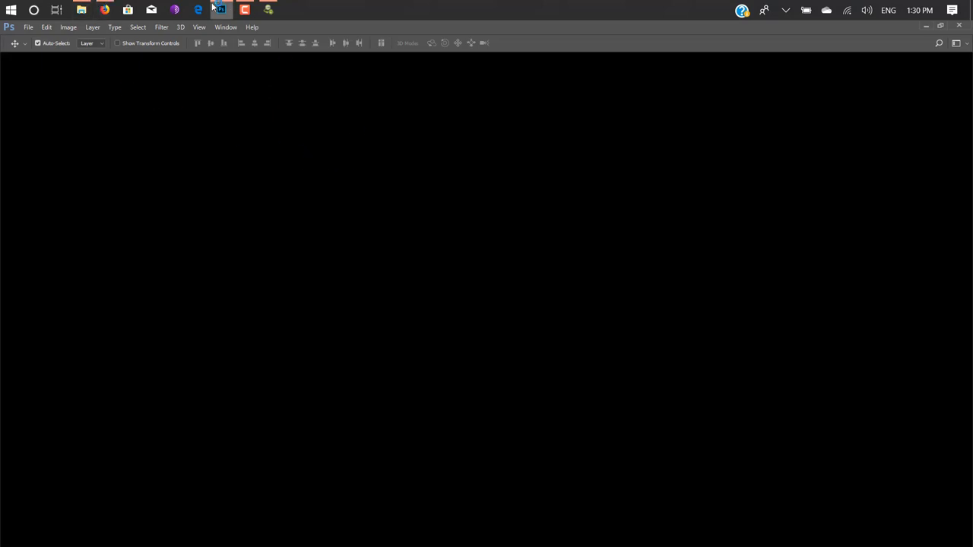
pyautogui.click(267, 9)
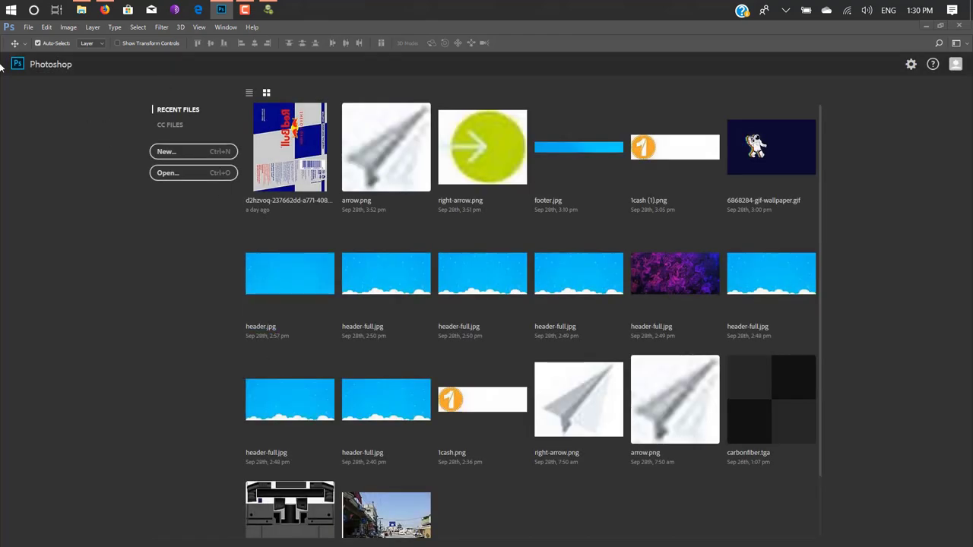
# Create a new document from the Android 1080p mobile preset, 1080 x 1920 px at 72 ppi
pyautogui.click(28, 27)
pyautogui.hotkey('ctrl', 'n')
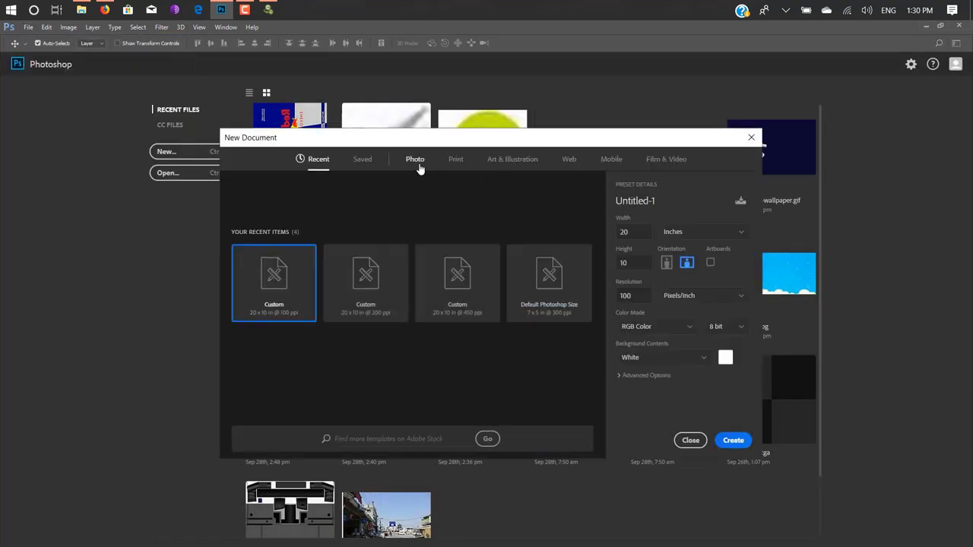
pyautogui.click(611, 160)
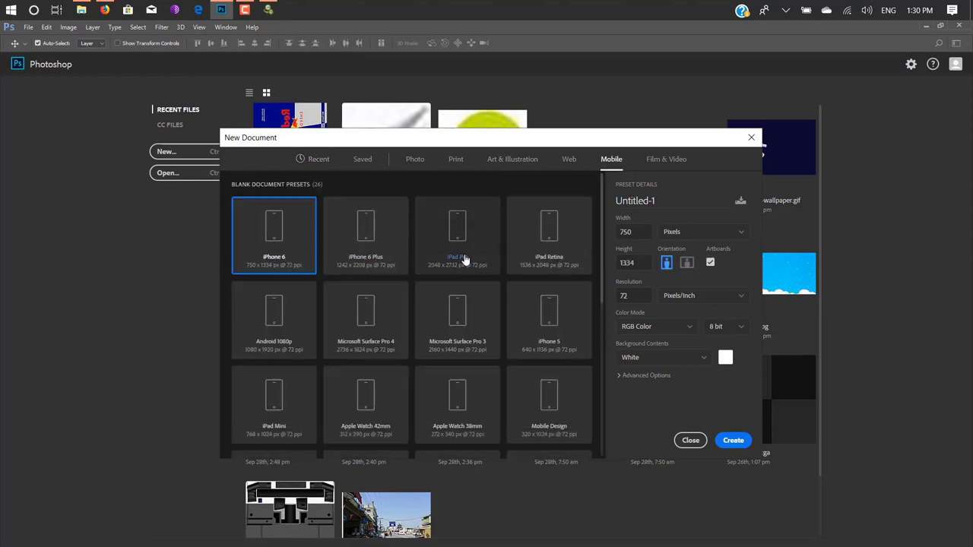
pyautogui.click(283, 346)
pyautogui.click(734, 440)
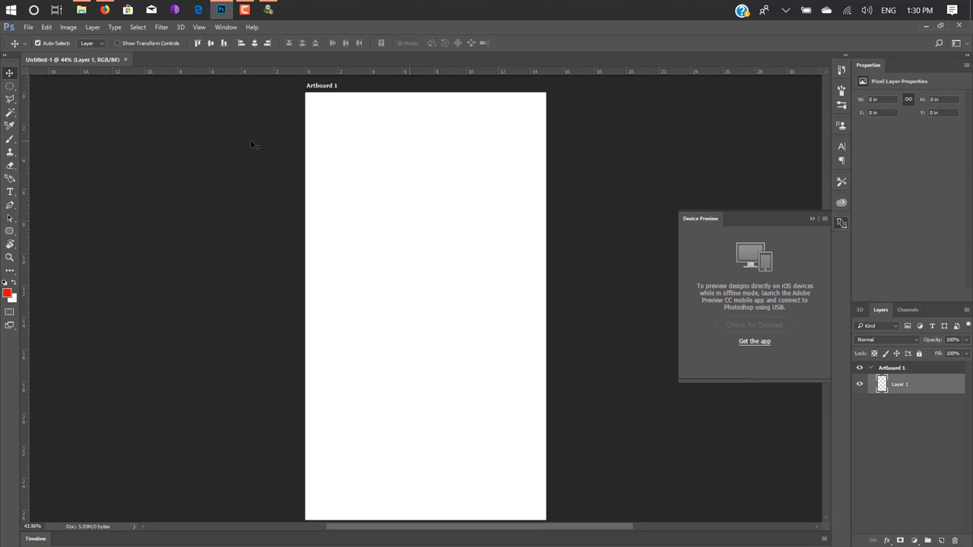
# Browse the Desktop and Downloads folders for a logo image to open
pyautogui.hotkey('ctrl', 'o')
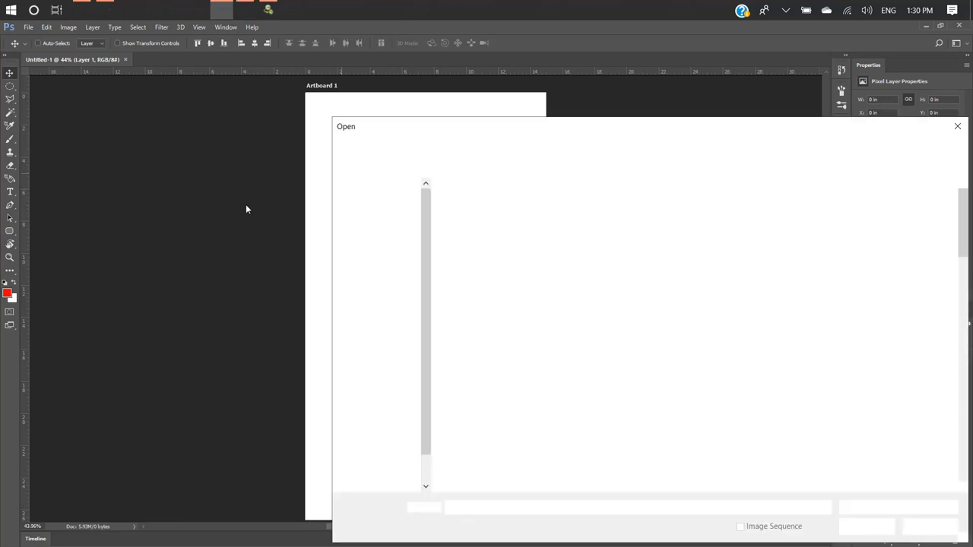
pyautogui.click(378, 226)
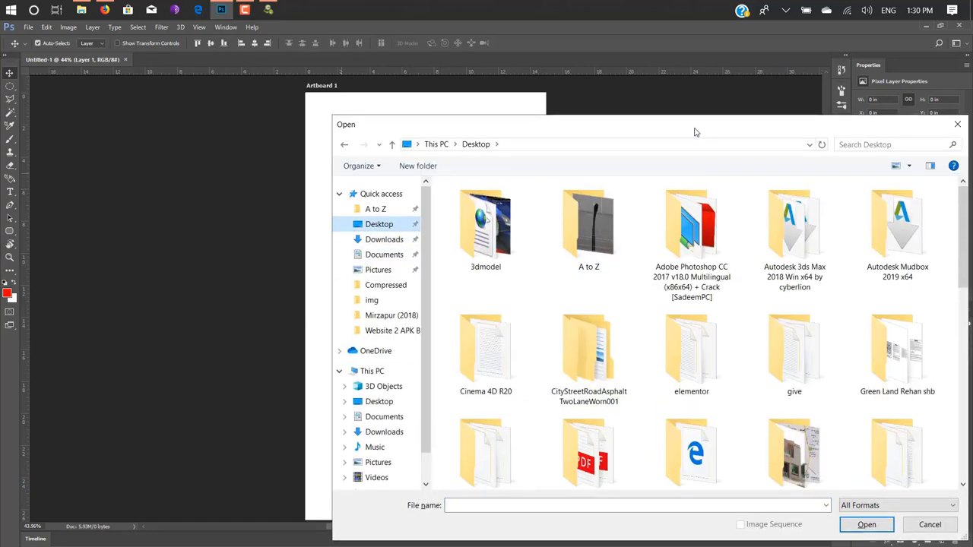
pyautogui.moveTo(695, 127); pyautogui.dragTo(521, 94)
pyautogui.scroll(-10, 568, 279)
pyautogui.scroll(5, 567, 281)
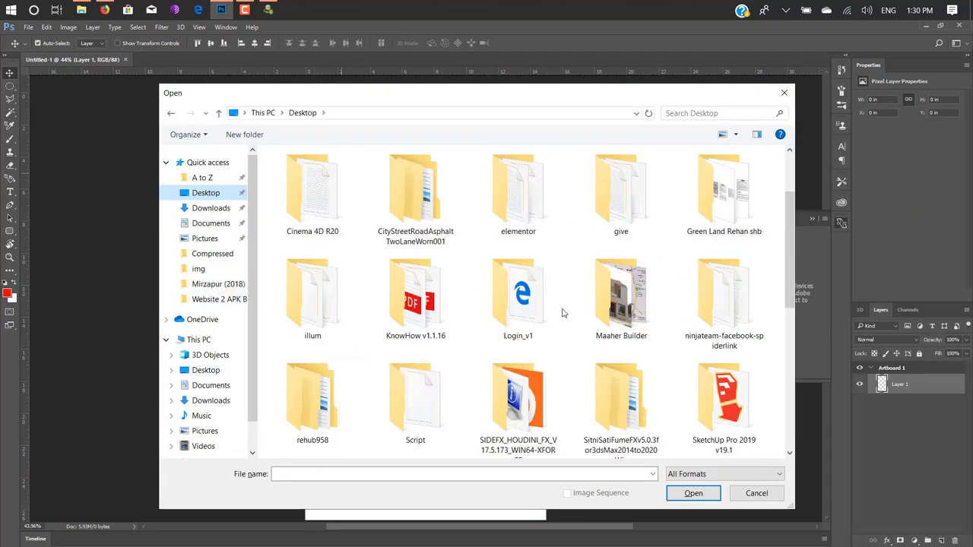
pyautogui.scroll(-5, 567, 281)
pyautogui.click(199, 210)
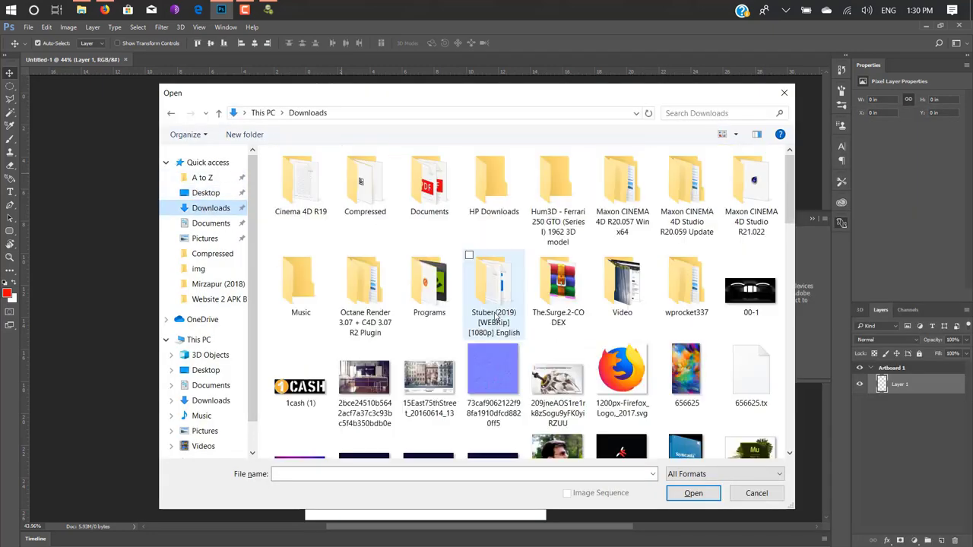
pyautogui.scroll(-5, 495, 316)
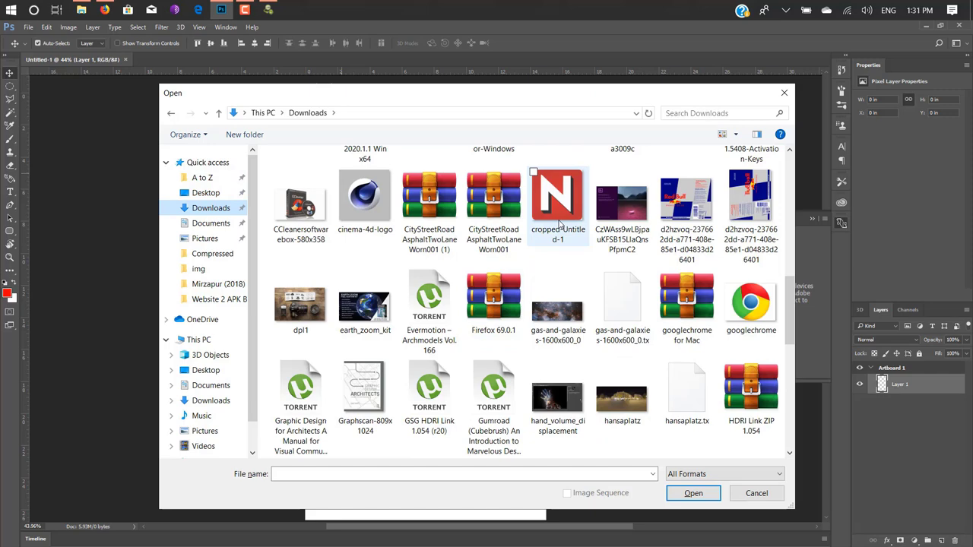
pyautogui.scroll(8, 560, 223)
pyautogui.scroll(-7, 562, 259)
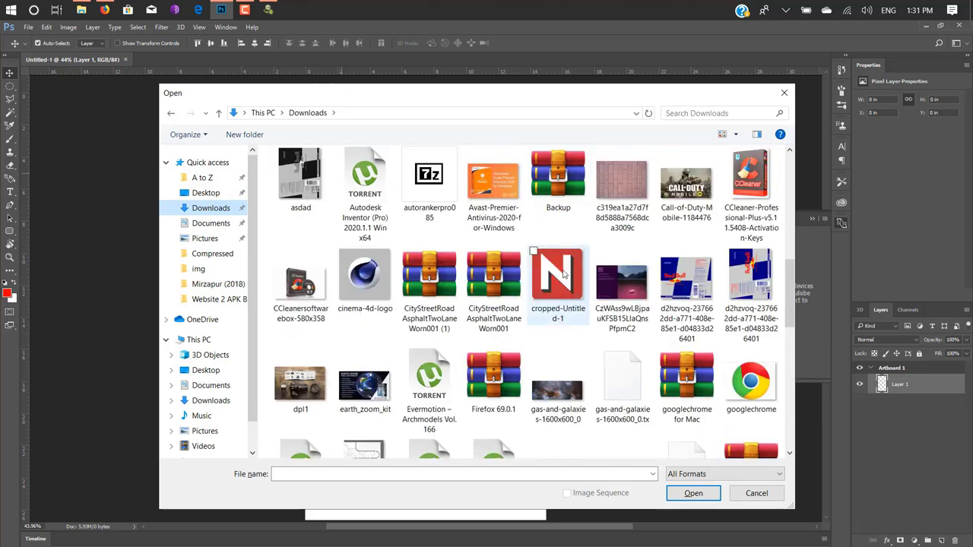
pyautogui.scroll(5, 564, 275)
pyautogui.click(784, 92)
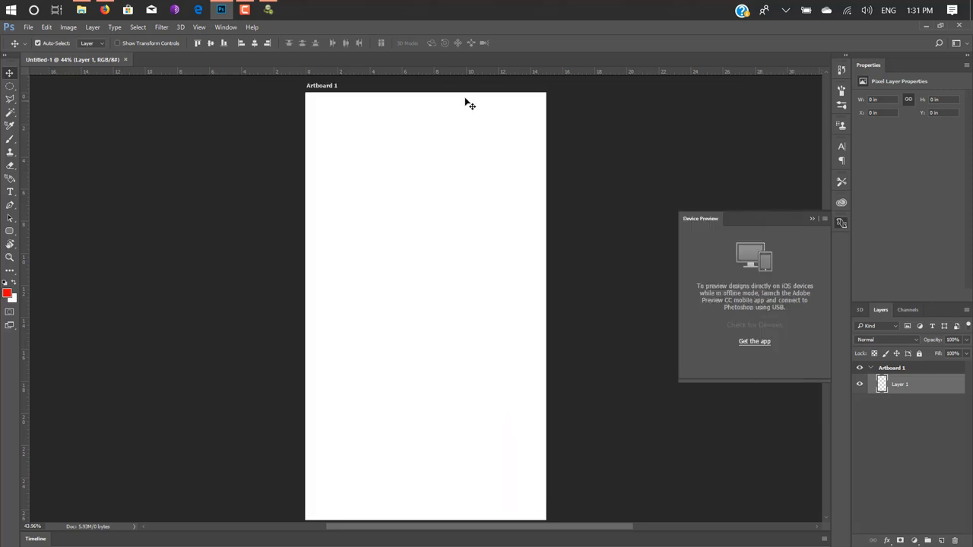
# Switch to Firefox, copy the NULLPK header logo's image location and open it in a new tab
pyautogui.click(104, 10)
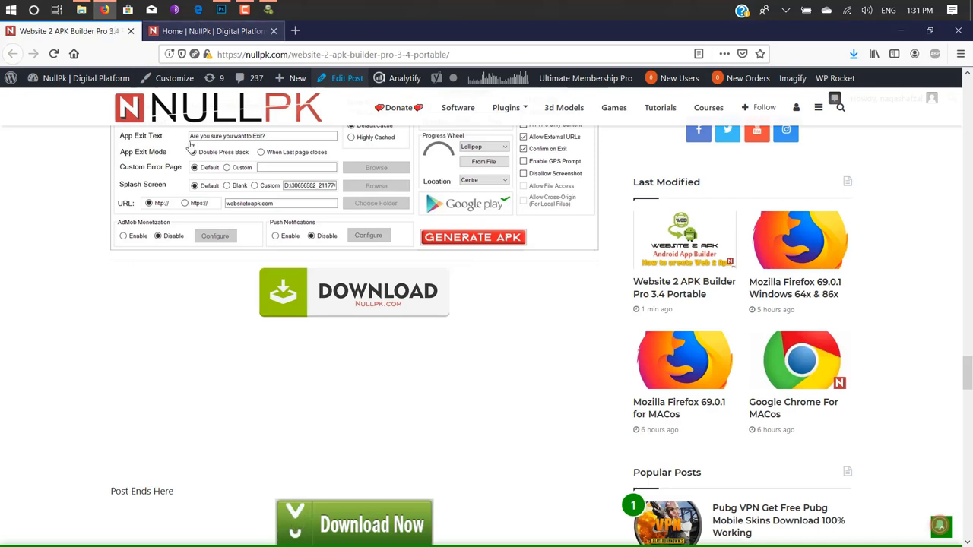
pyautogui.rightClick(211, 106)
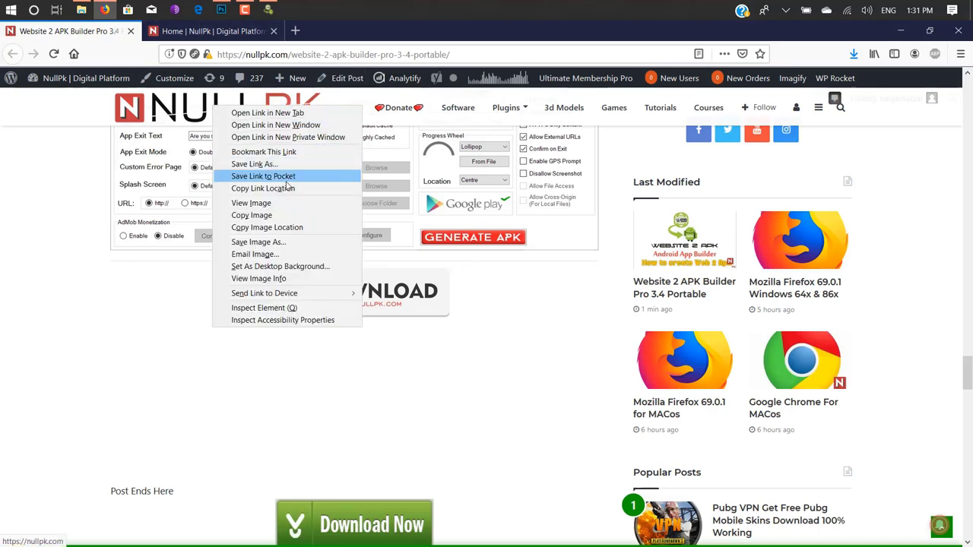
pyautogui.click(255, 227)
pyautogui.click(295, 31)
pyautogui.rightClick(306, 54)
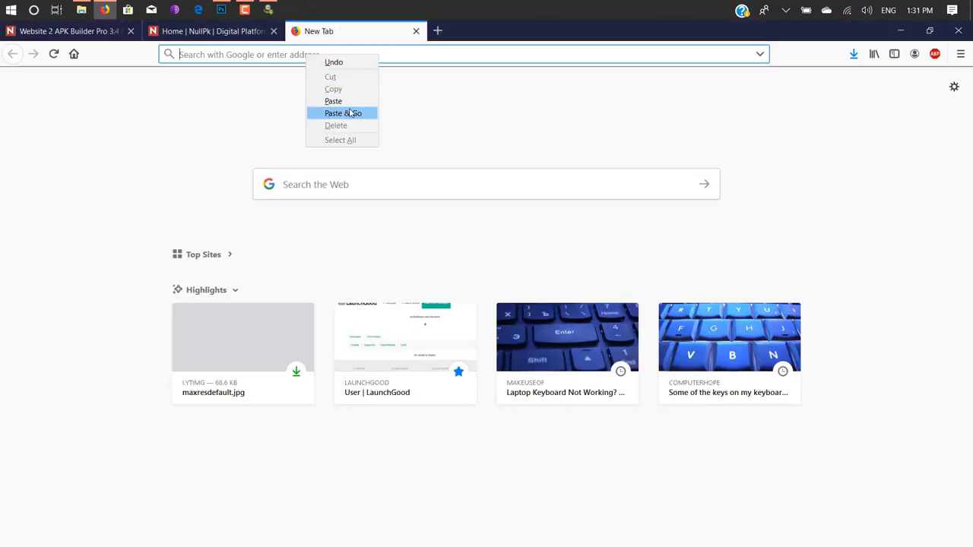
pyautogui.click(350, 113)
# Save the logo image to the Downloads folder as loho
pyautogui.rightClick(439, 306)
pyautogui.click(499, 341)
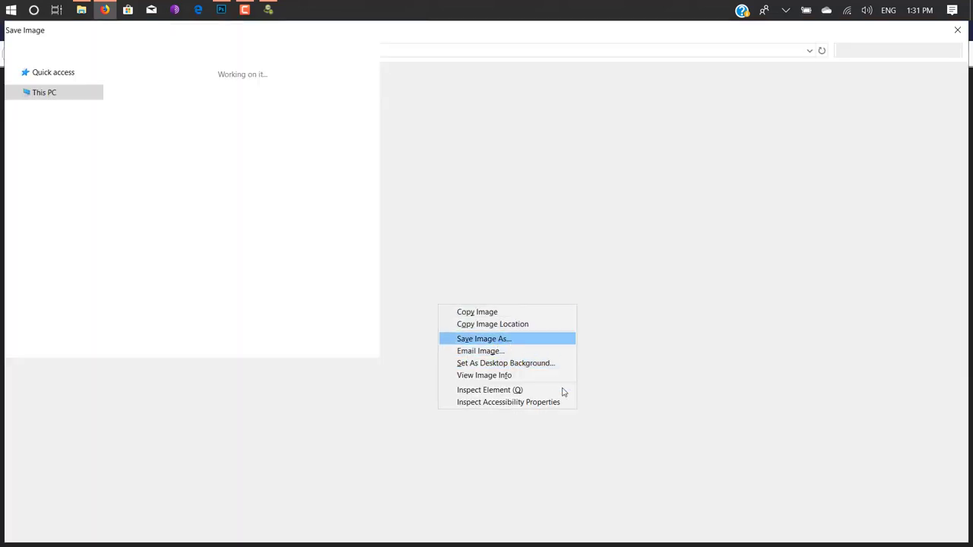
pyautogui.click(866, 532)
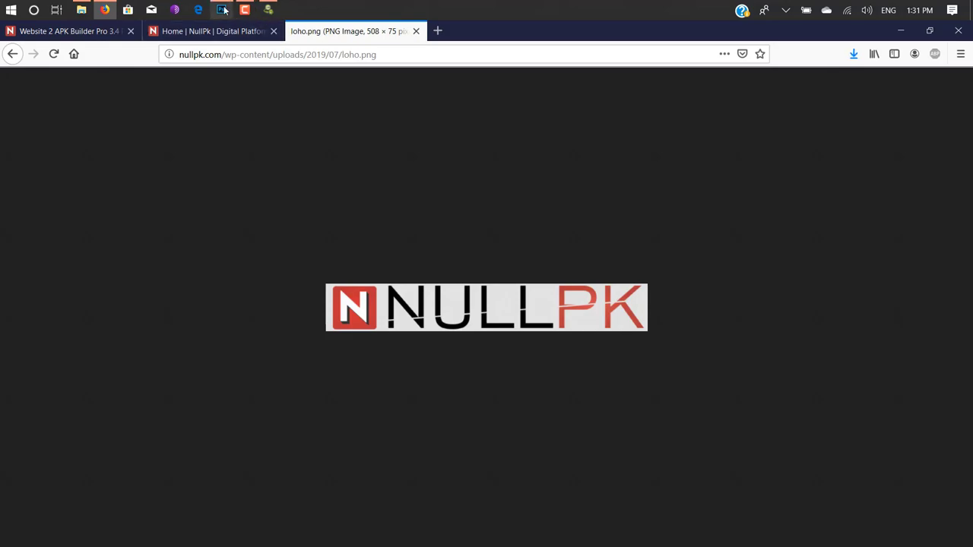
# Switch back to Photoshop and open the loho image from the Downloads folder
pyautogui.click(220, 9)
pyautogui.hotkey('ctrl', 'o')
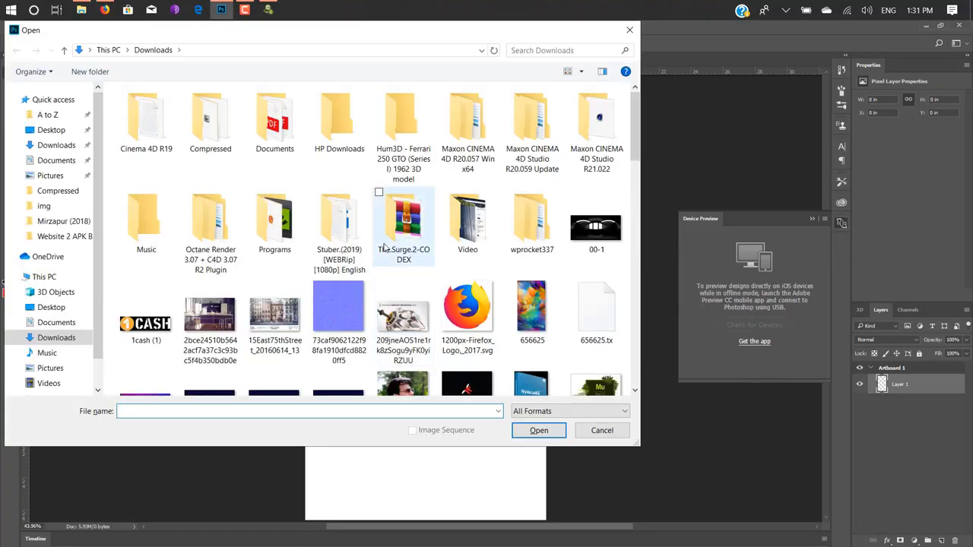
pyautogui.scroll(-5, 403, 228)
pyautogui.scroll(5, 383, 247)
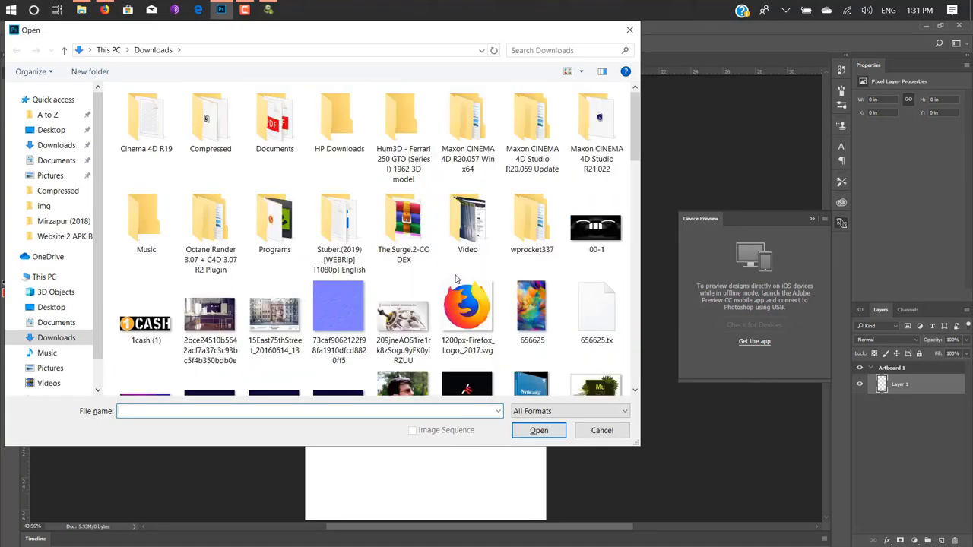
pyautogui.scroll(-5, 456, 279)
pyautogui.scroll(-3, 456, 280)
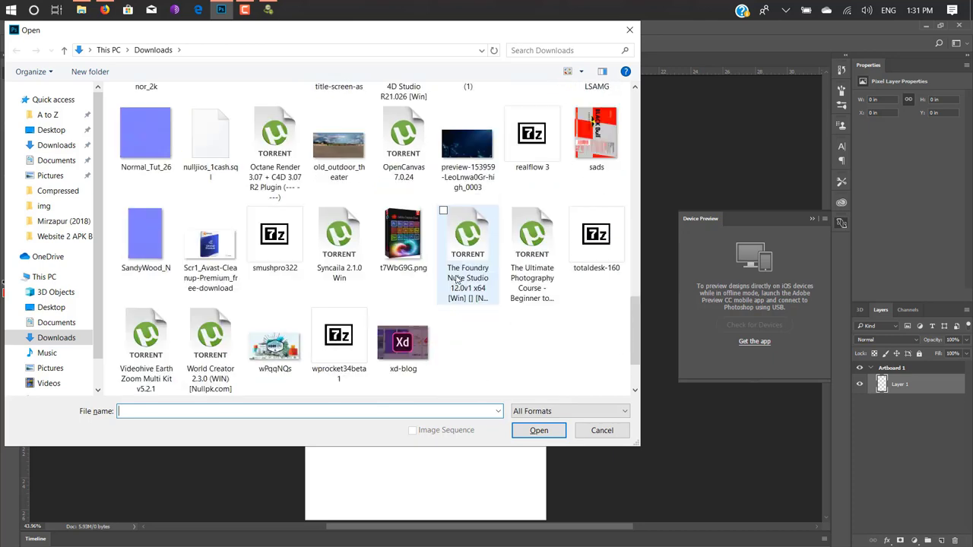
pyautogui.click(285, 258)
pyautogui.press('l')
pyautogui.press('l')
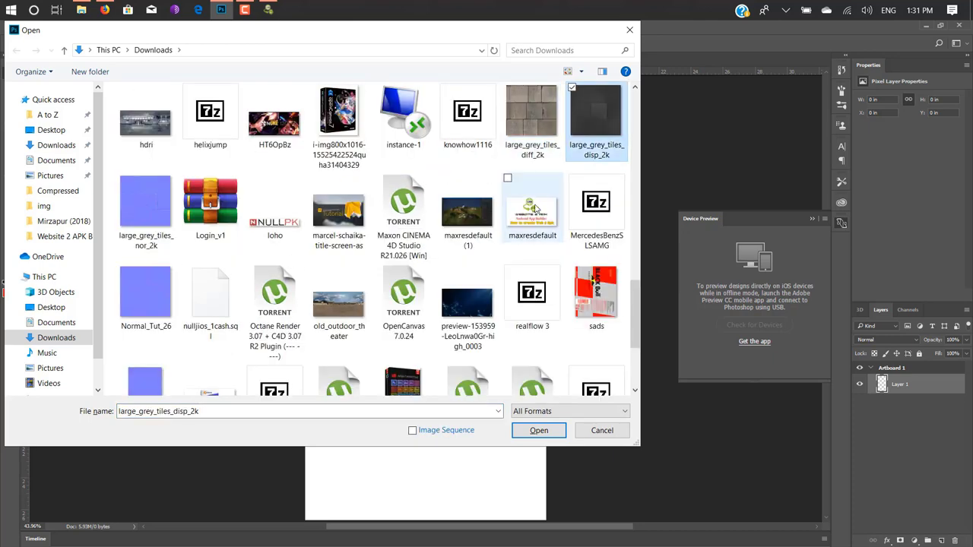
pyautogui.click(287, 228)
pyautogui.doubleClick(287, 228)
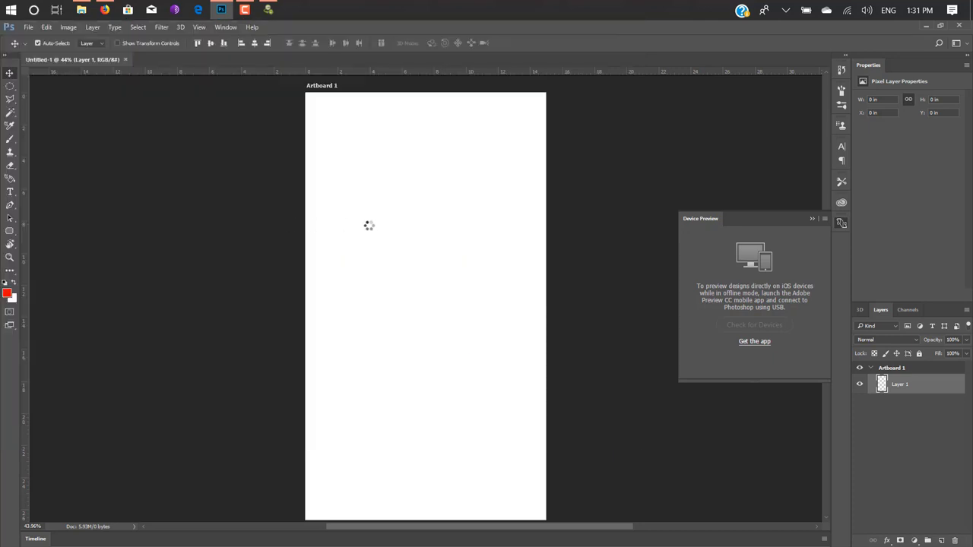
# Place the NULLPK logo in the upper part of the artboard, scaled to about 11.6 in wide
pyautogui.moveTo(67, 69); pyautogui.dragTo(465, 219)
pyautogui.hotkey('ctrl', 't')
pyautogui.press('Return')
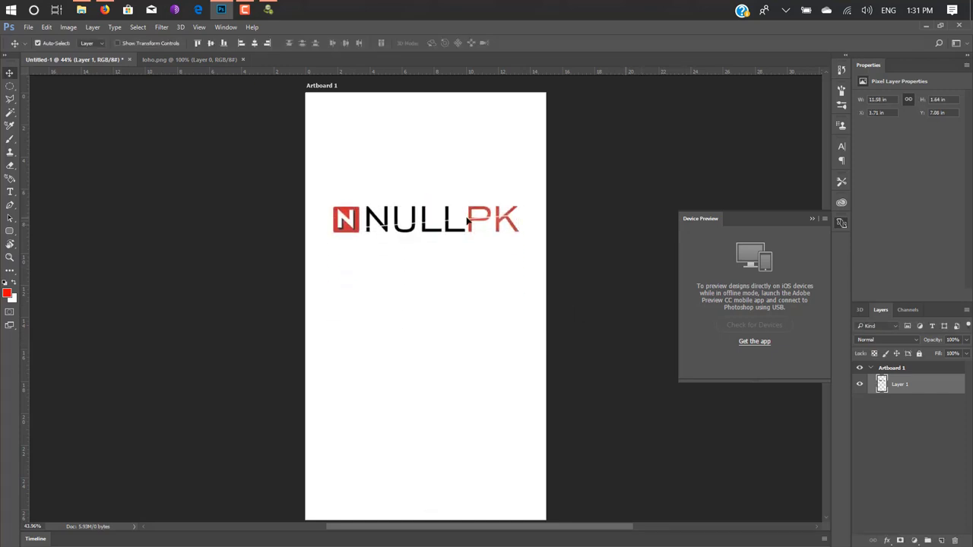
# Add centred text below the logo reading "DOwnload Free Softwares", "Games", "Movies", "Apps" and "Plygins" on separate lines
pyautogui.press('t')
pyautogui.click(385, 323)
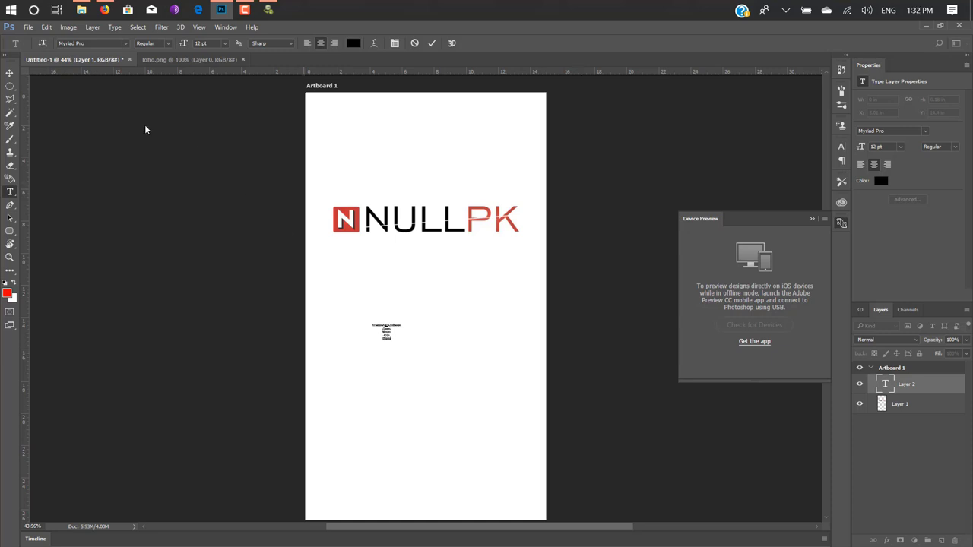
pyautogui.click(10, 70)
# Enlarge the text block to about 75.5 pt and position it below the logo
pyautogui.hotkey('ctrl', 't')
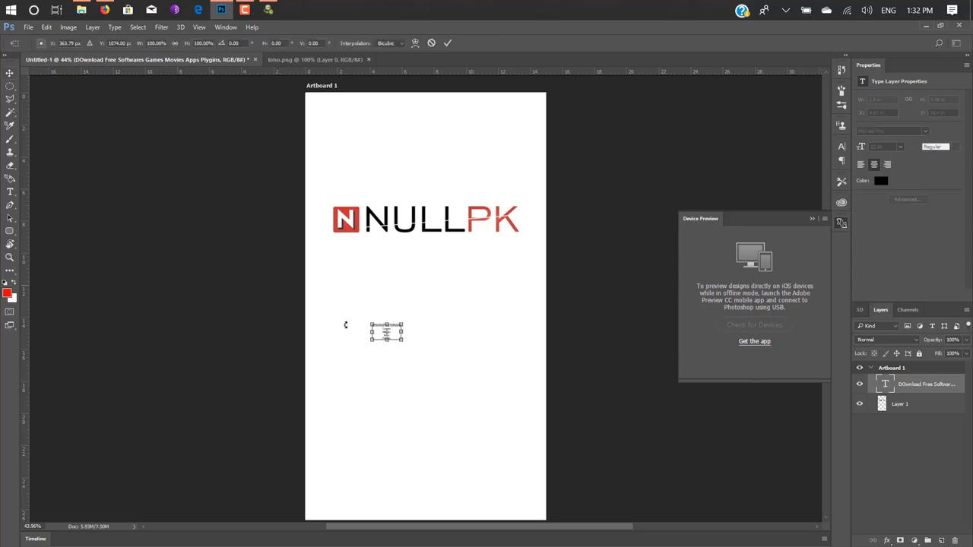
pyautogui.moveTo(402, 341); pyautogui.dragTo(527, 460)
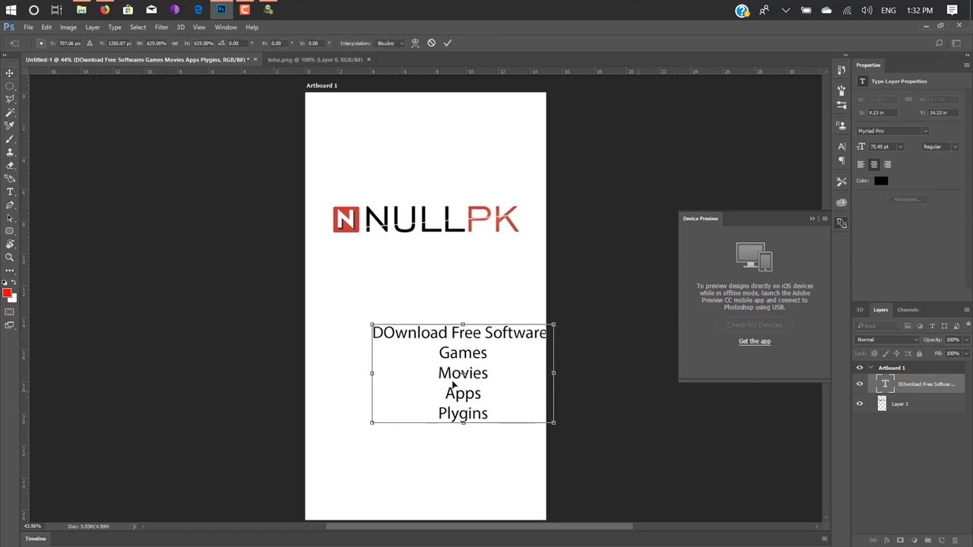
pyautogui.moveTo(454, 390); pyautogui.dragTo(440, 358)
pyautogui.press('Return')
# Correct "DOwnload" to "Download" in the text and move "Softwares" onto its own line
pyautogui.press('t')
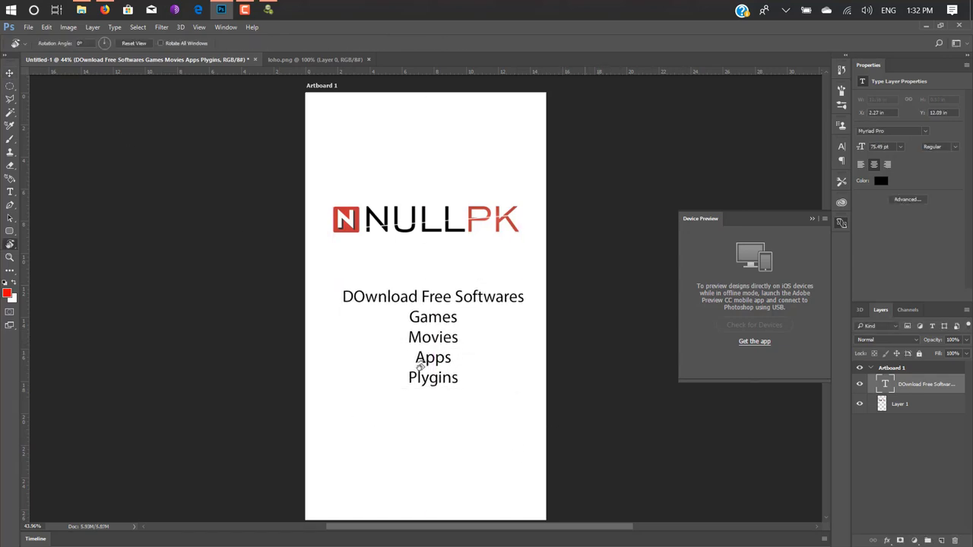
pyautogui.click(365, 300)
pyautogui.press('BackSpace')
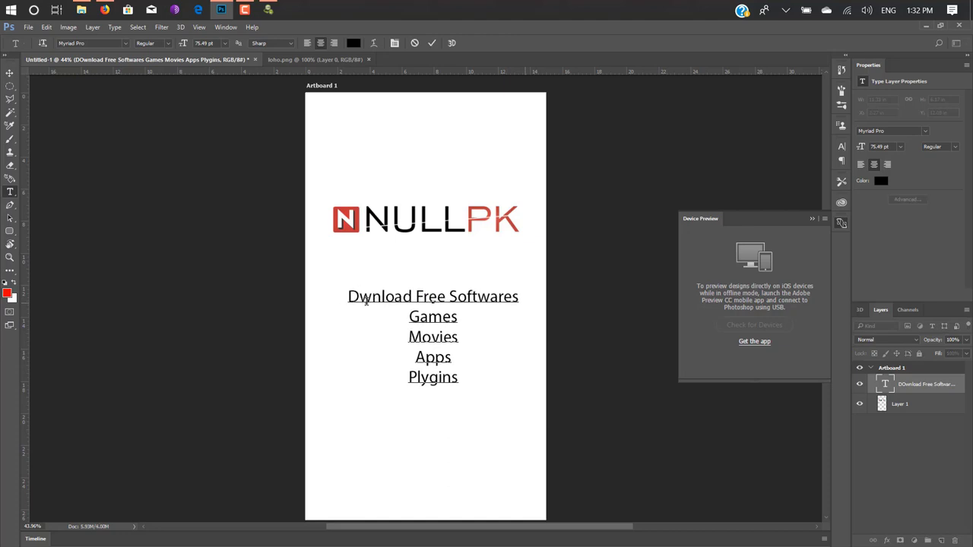
pyautogui.write('o')
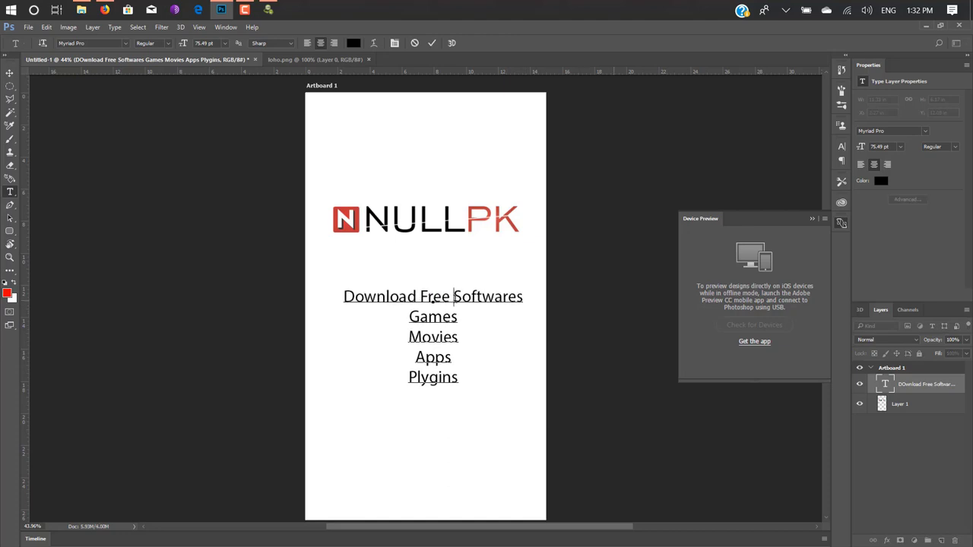
pyautogui.press('Return')
pyautogui.click(10, 73)
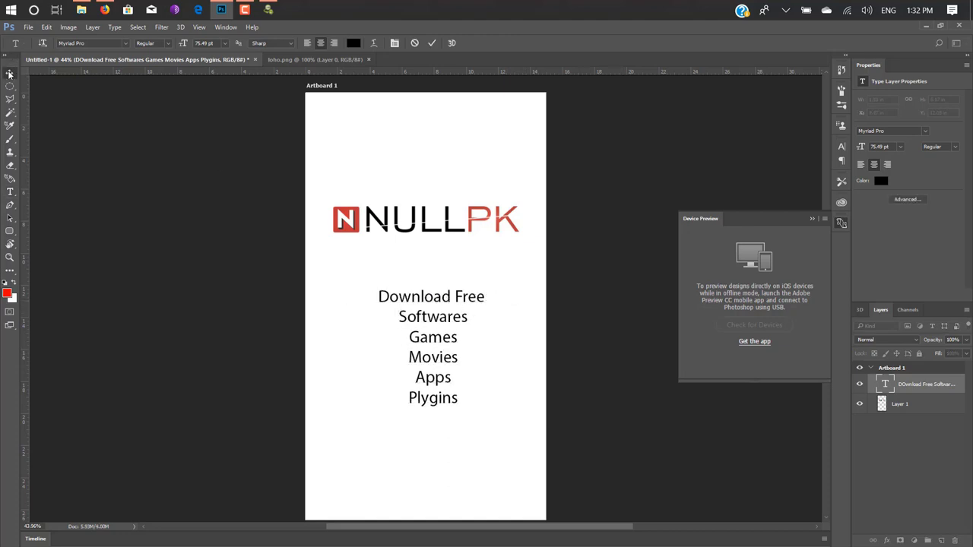
# Centre the text block horizontally on the artboard
pyautogui.moveTo(471, 303); pyautogui.dragTo(438, 299)
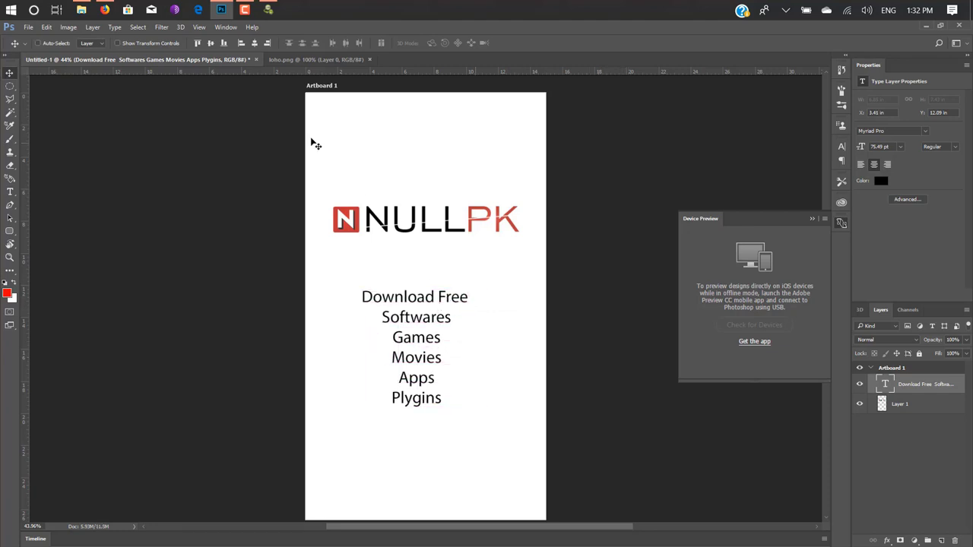
pyautogui.hotkey('ctrl', 'a')
pyautogui.click(255, 43)
# Correct "Plygins" to "Plugins" and change the font of the whole text block to Bahnschrift
pyautogui.press('t')
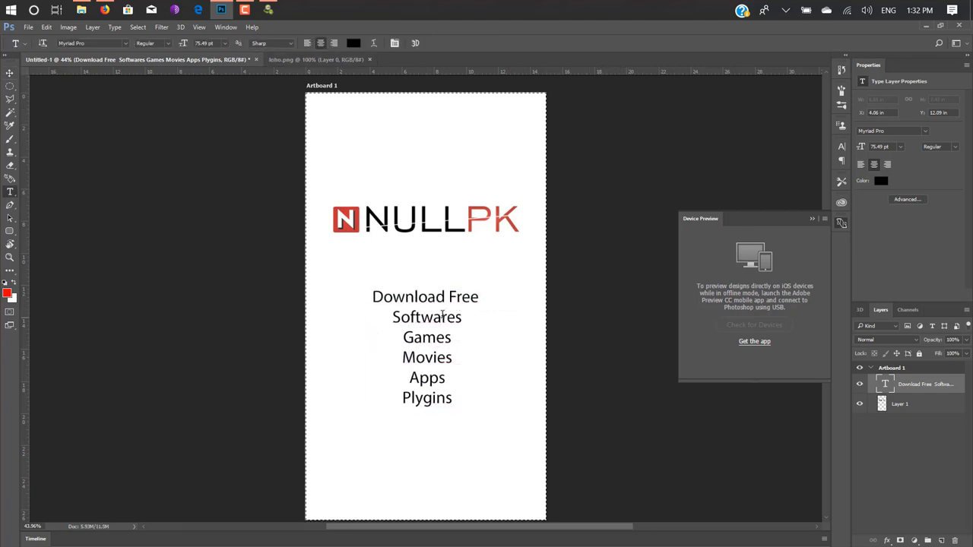
pyautogui.press('Return')
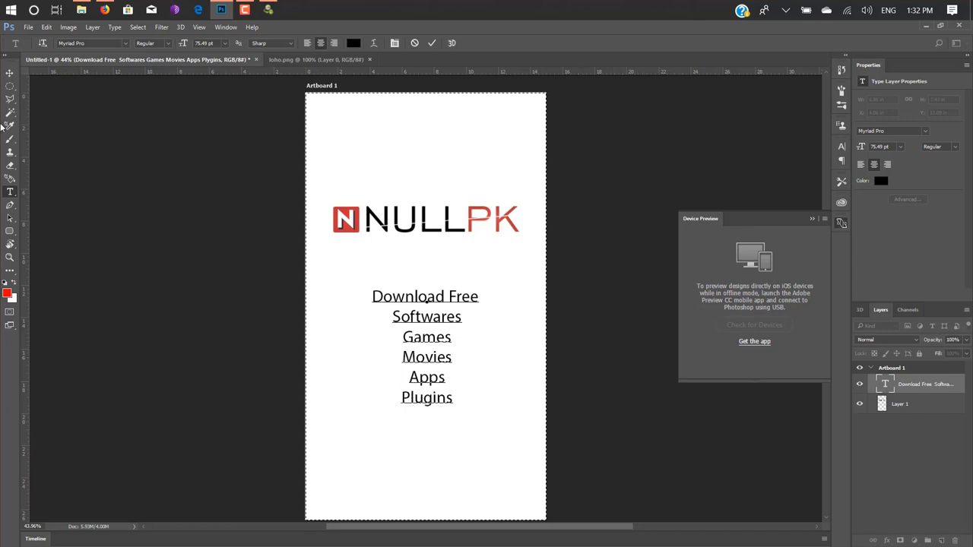
pyautogui.hotkey('ctrl', 'a')
pyautogui.click(117, 43)
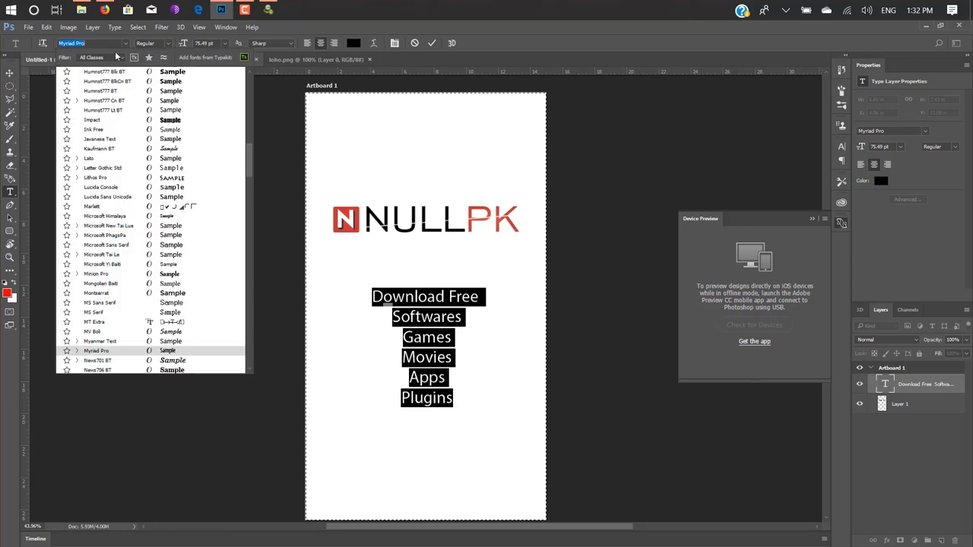
pyautogui.scroll(2, 103, 152)
pyautogui.scroll(10, 102, 152)
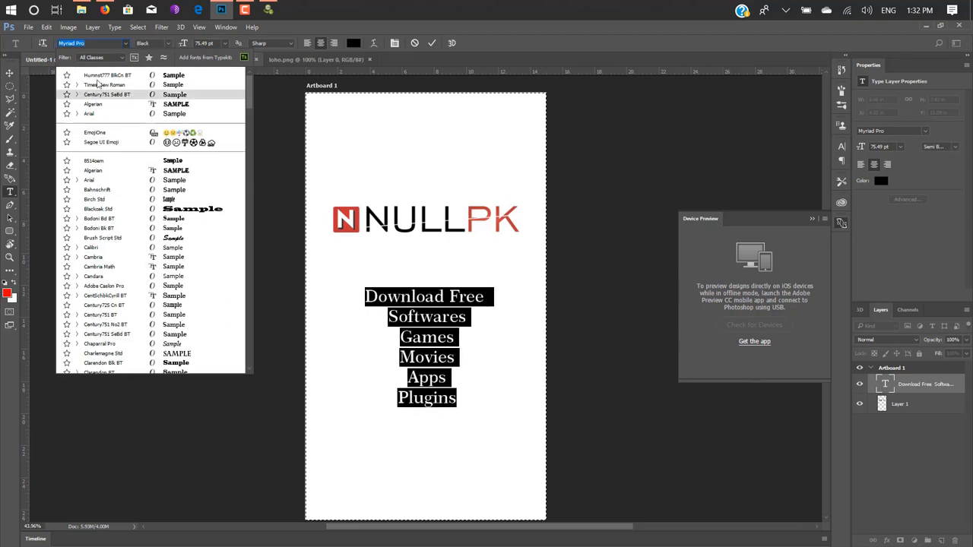
pyautogui.click(98, 189)
pyautogui.hotkey('ctrl', 'Return')
# Reposition the text block centrally beneath the logo and clear the artboard selection
pyautogui.press('v')
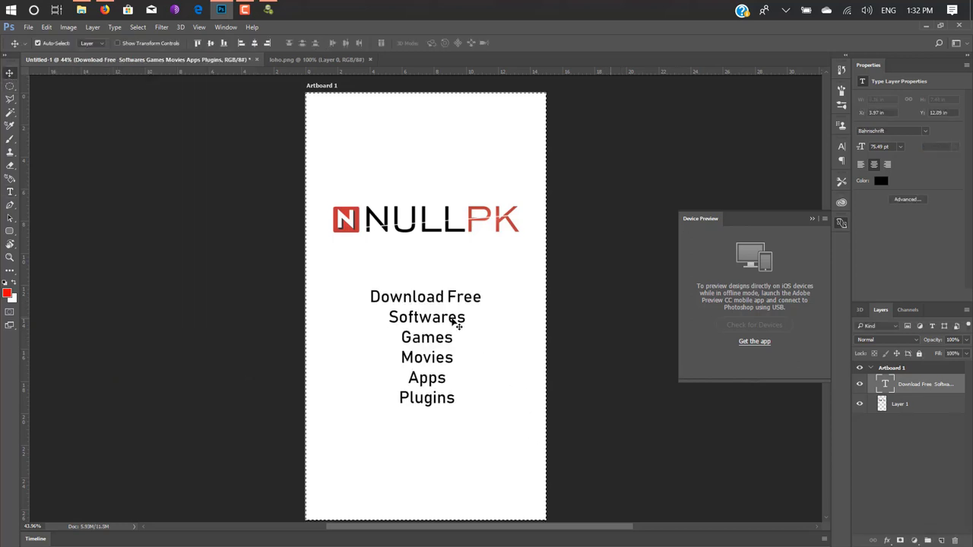
pyautogui.moveTo(448, 322); pyautogui.dragTo(454, 319)
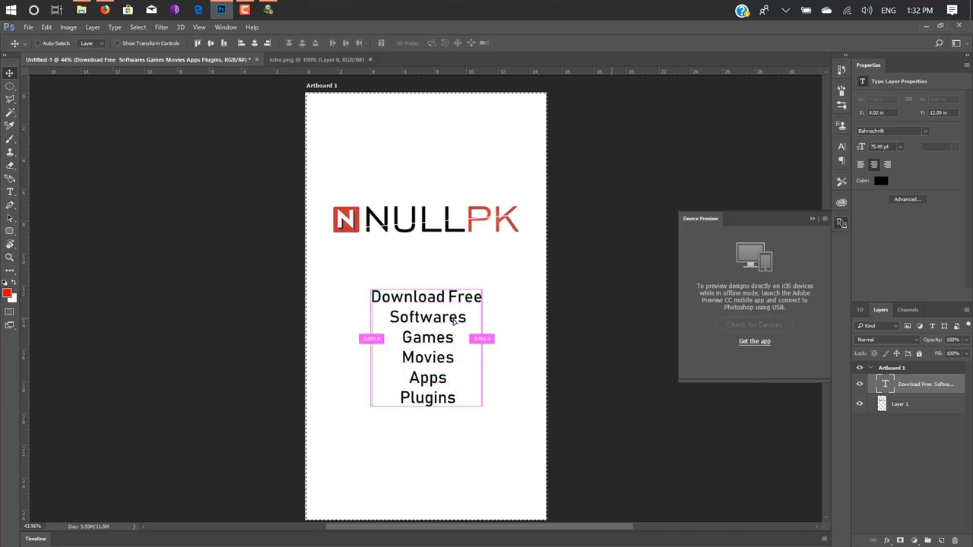
pyautogui.hotkey('ctrl', 'f')
pyautogui.click(458, 496)
pyautogui.moveTo(439, 389); pyautogui.dragTo(439, 385)
# Confirm red as the foreground colour and fill the text layer with it
pyautogui.click(7, 294)
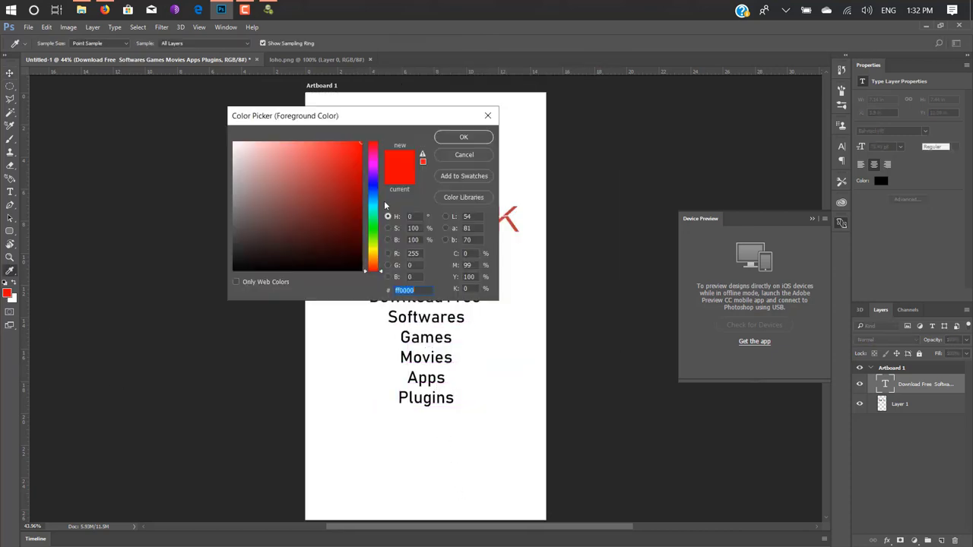
pyautogui.moveTo(422, 114); pyautogui.dragTo(673, 262)
pyautogui.click(711, 287)
pyautogui.hotkey('ctrl', 'BackSpace')
pyautogui.hotkey('alt', 'BackSpace')
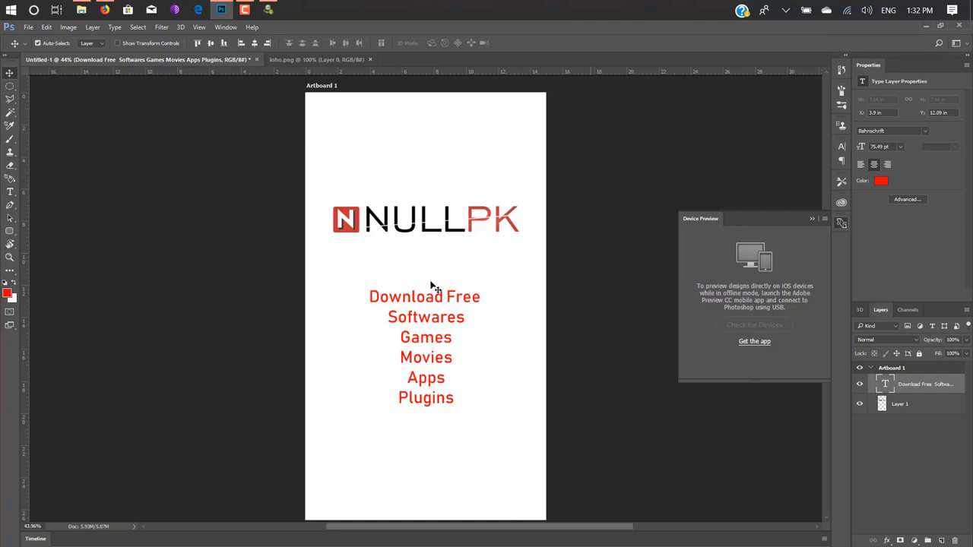
# Underline the Softwares, Games, Movies, Apps and Plugins lines in the text block, leaving the Download Free heading without underline
pyautogui.press('t')
pyautogui.moveTo(383, 315); pyautogui.dragTo(486, 410)
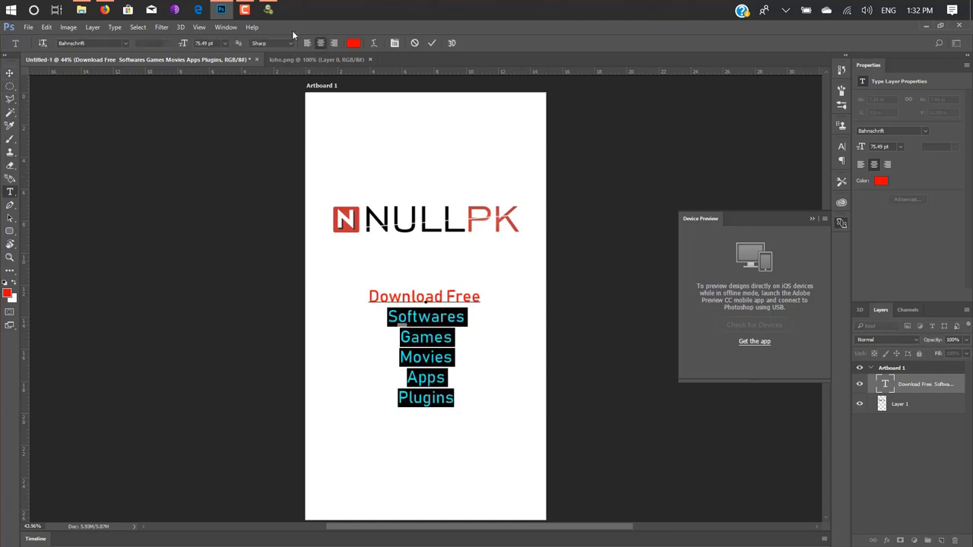
pyautogui.click(374, 43)
pyautogui.click(555, 177)
pyautogui.click(391, 43)
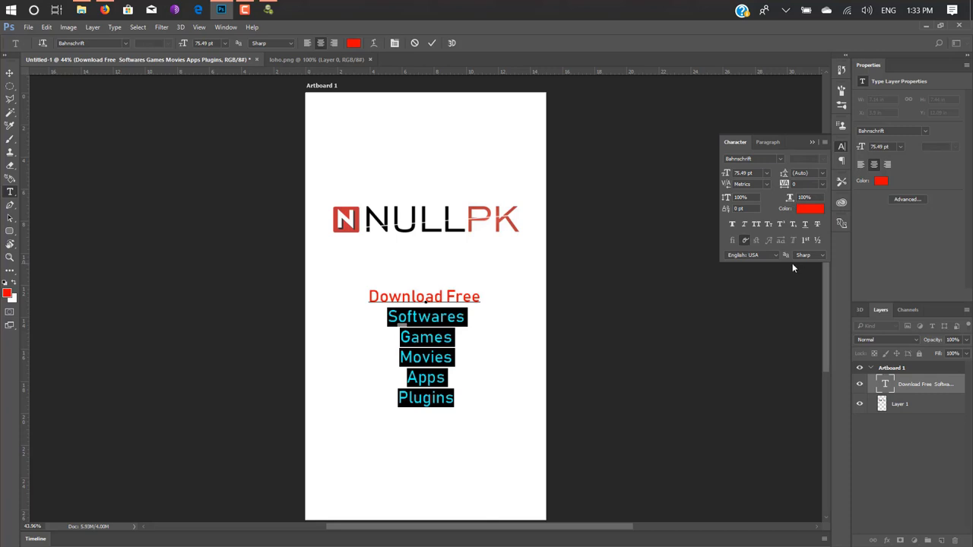
pyautogui.click(805, 223)
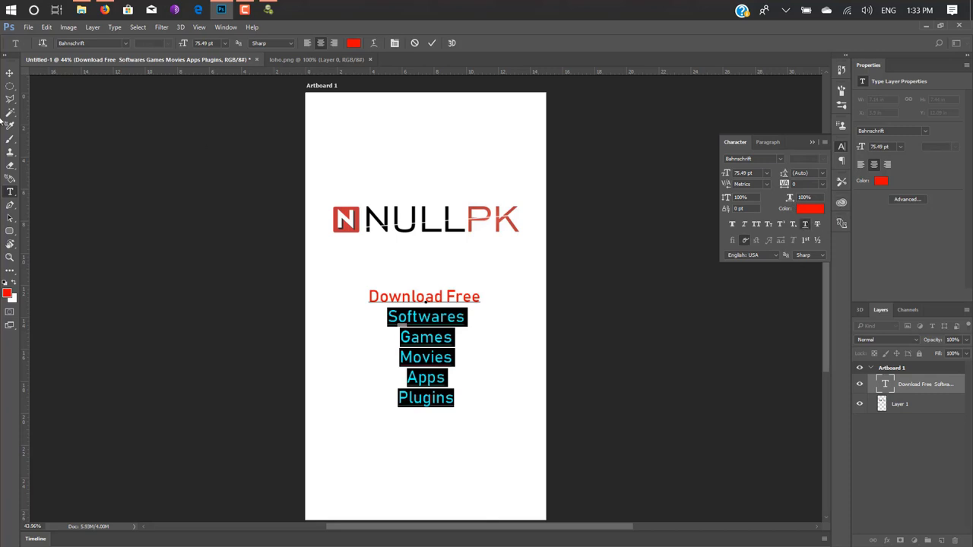
pyautogui.click(10, 73)
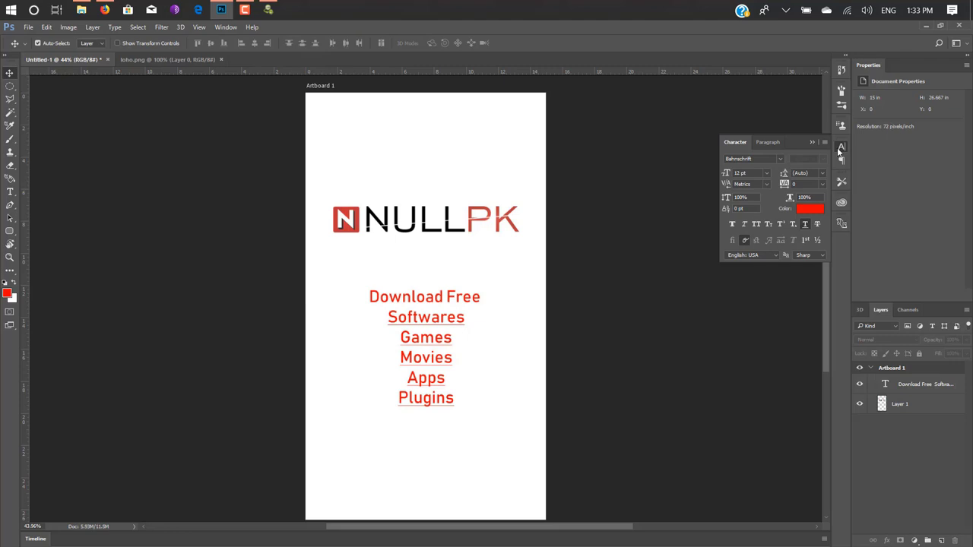
pyautogui.click(841, 148)
pyautogui.moveTo(443, 304); pyautogui.dragTo(442, 443)
pyautogui.doubleClick(431, 419)
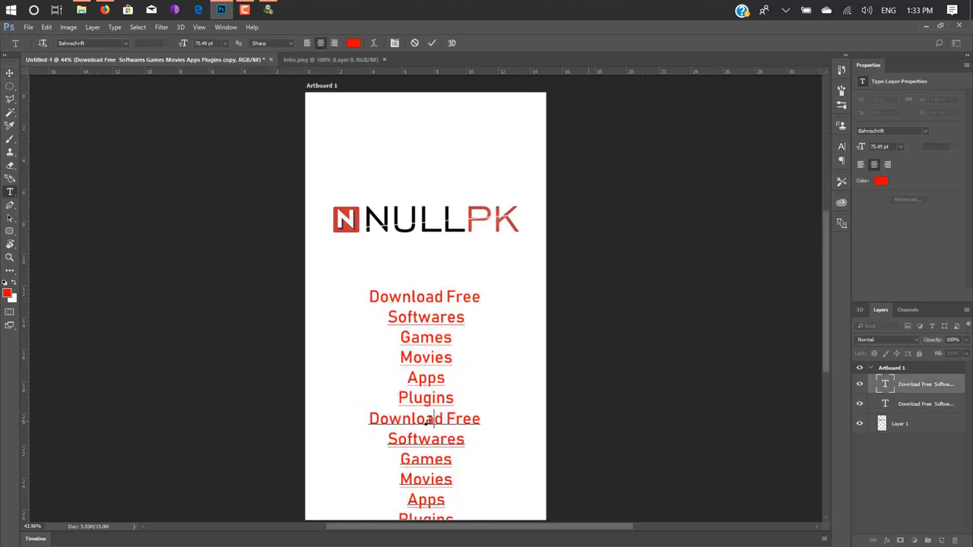
pyautogui.hotkey('ctrl', 'a')
pyautogui.write('WWW')
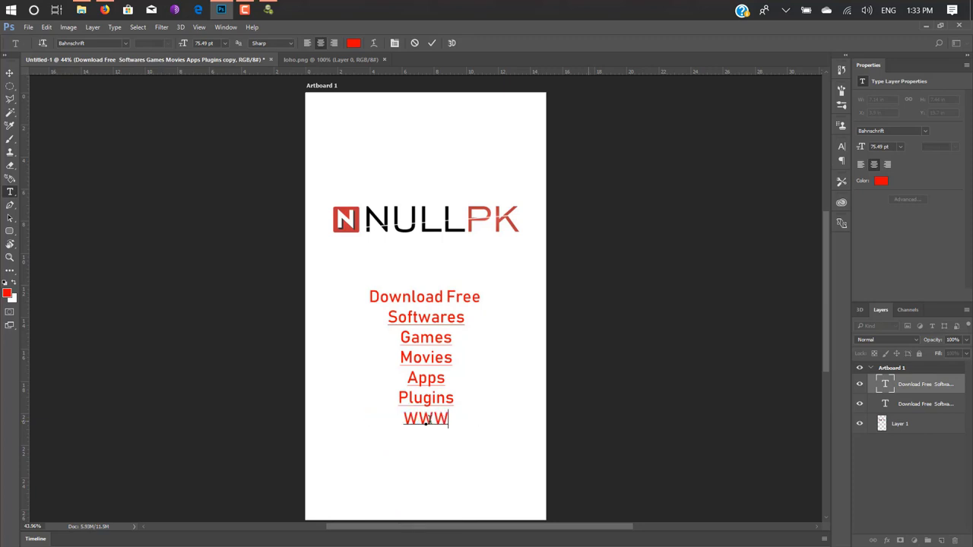
pyautogui.write('.NUL')
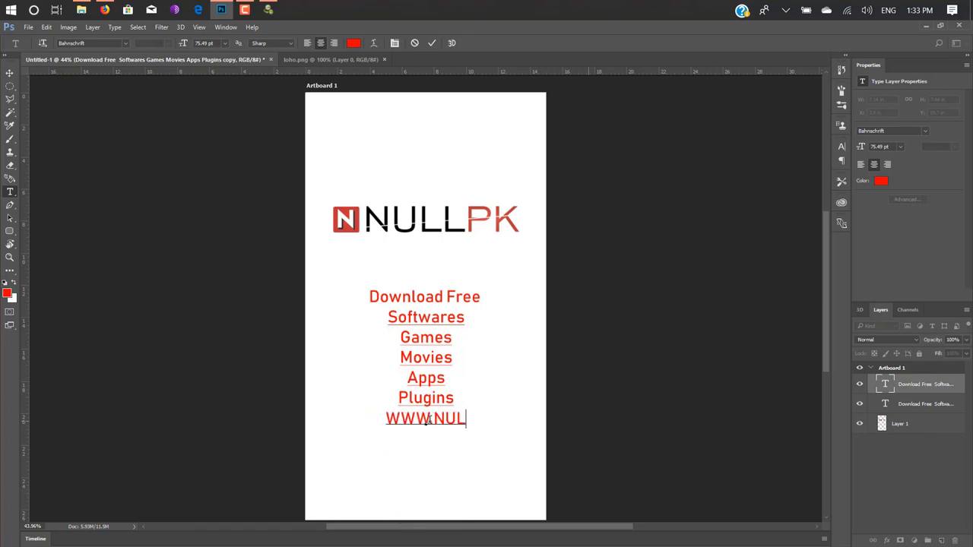
pyautogui.write('LPK.c')
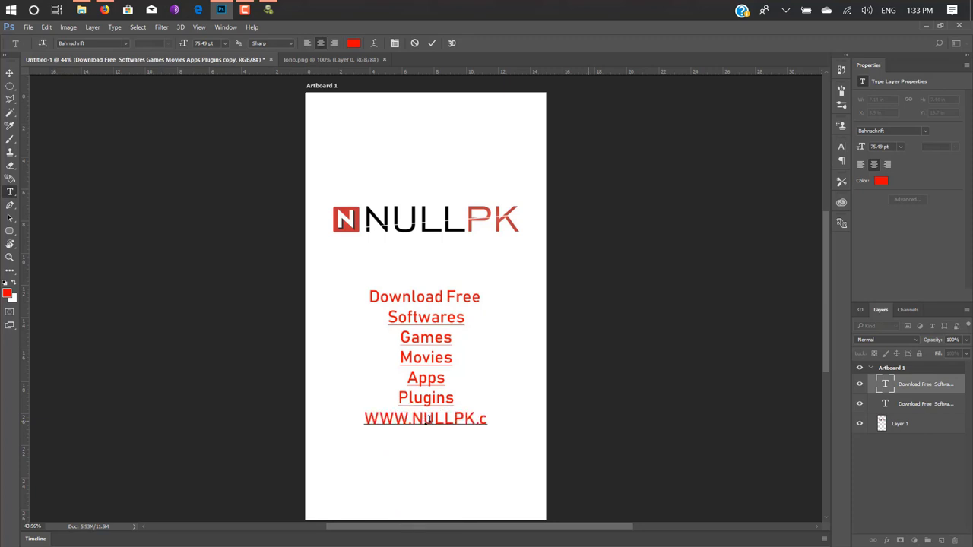
pyautogui.press('BackSpace')
pyautogui.write('COM')
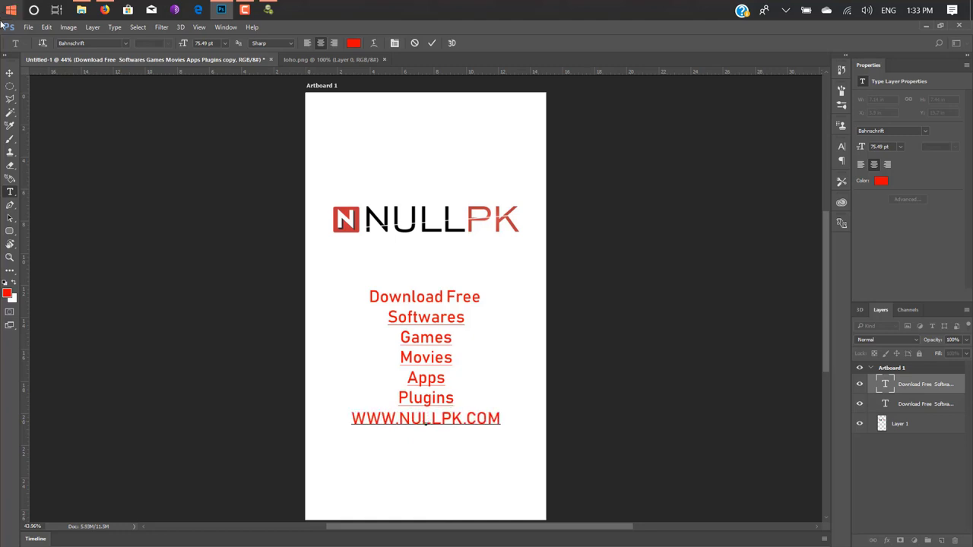
pyautogui.click(10, 72)
pyautogui.moveTo(437, 425); pyautogui.dragTo(467, 508)
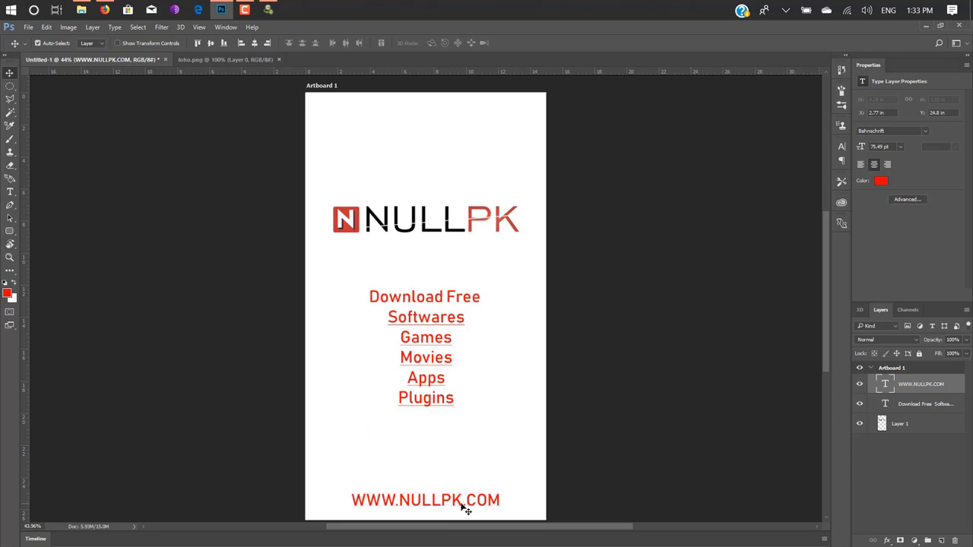
pyautogui.press('t')
pyautogui.click(452, 499)
pyautogui.hotkey('ctrl', 'a')
pyautogui.write('www')
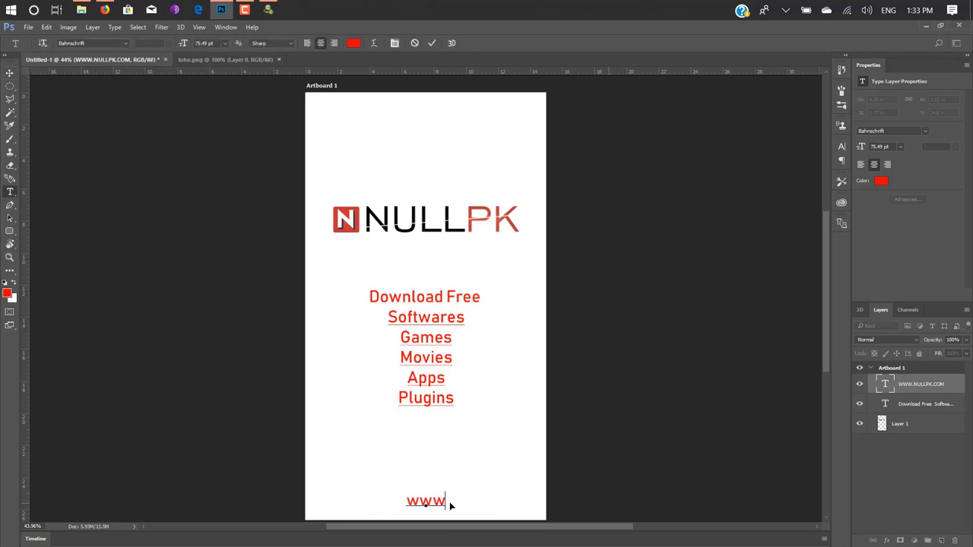
pyautogui.write('.nullpk.com')
pyautogui.click(9, 74)
# Make a rectangular selection spanning the artboard's full width around the web address
pyautogui.click(9, 85)
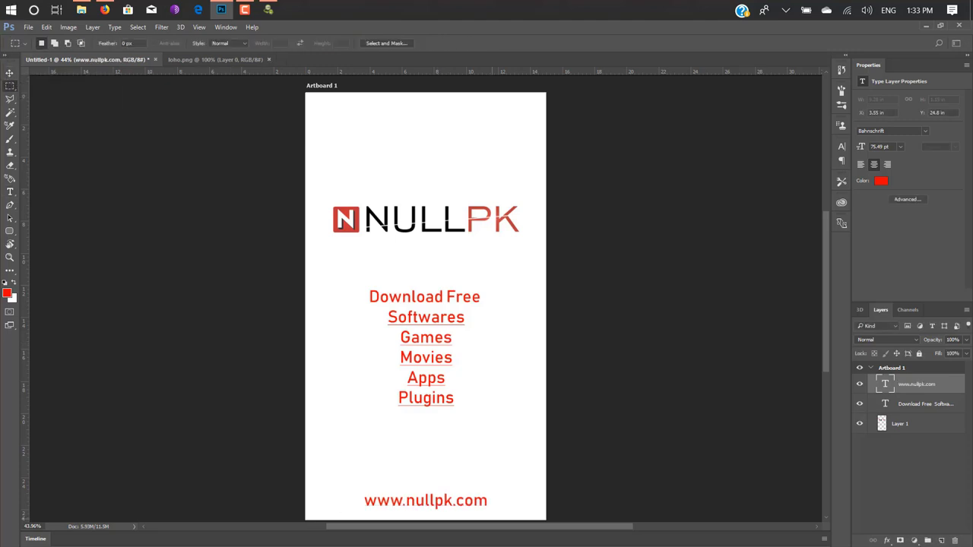
pyautogui.moveTo(305, 494); pyautogui.dragTo(552, 514)
pyautogui.press('v')
pyautogui.rightClick(473, 455)
pyautogui.click(495, 464)
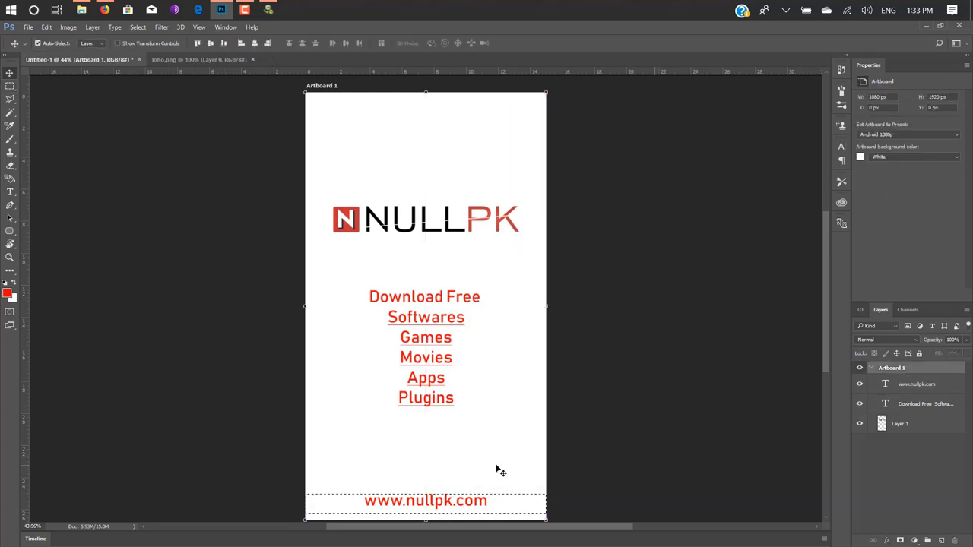
pyautogui.hotkey('alt', 'BackSpace')
pyautogui.press('Return')
# Fill the selected band with red on a new layer, clear the selection and send the layer beneath the others
pyautogui.click(940, 540)
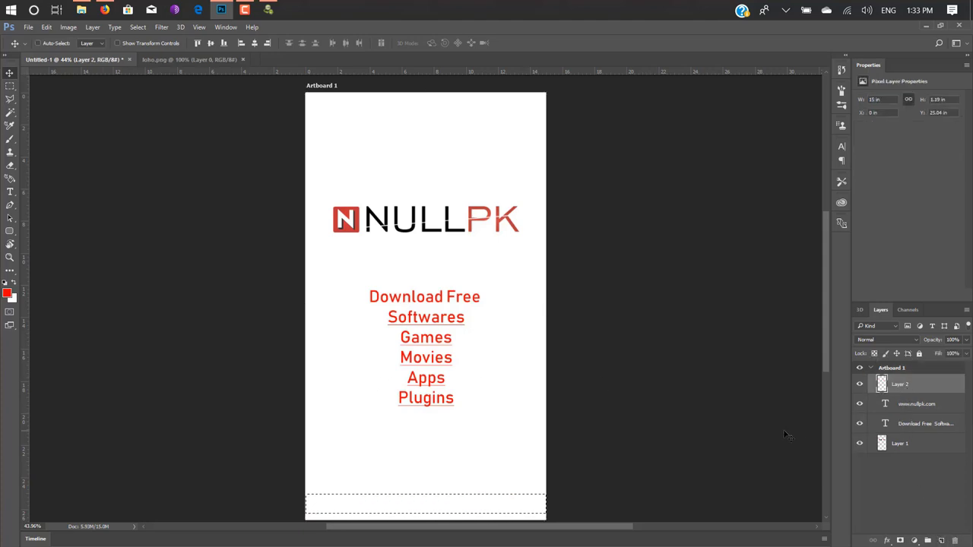
pyautogui.hotkey('alt', 'BackSpace')
pyautogui.hotkey('ctrl', '[')
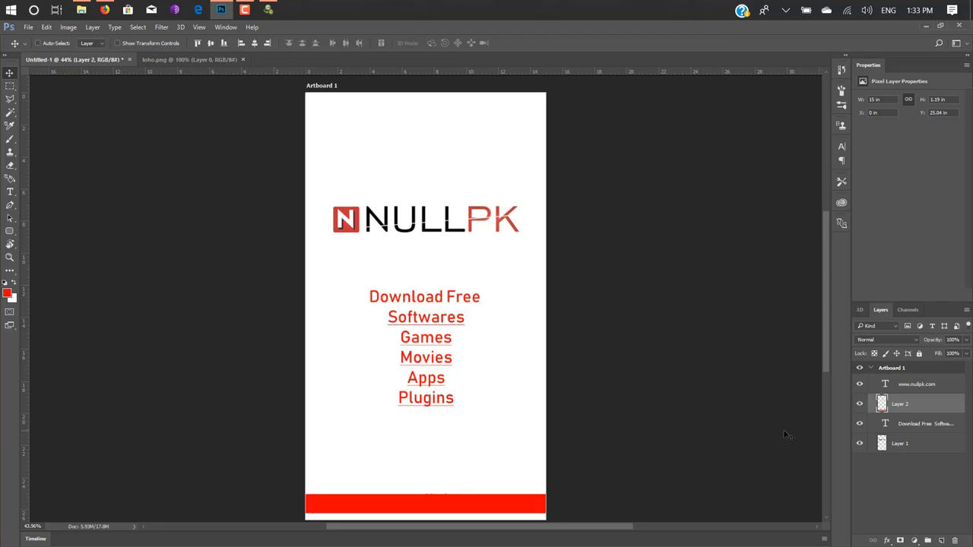
pyautogui.hotkey('ctrl', '[')
pyautogui.hotkey('ctrl', '[')
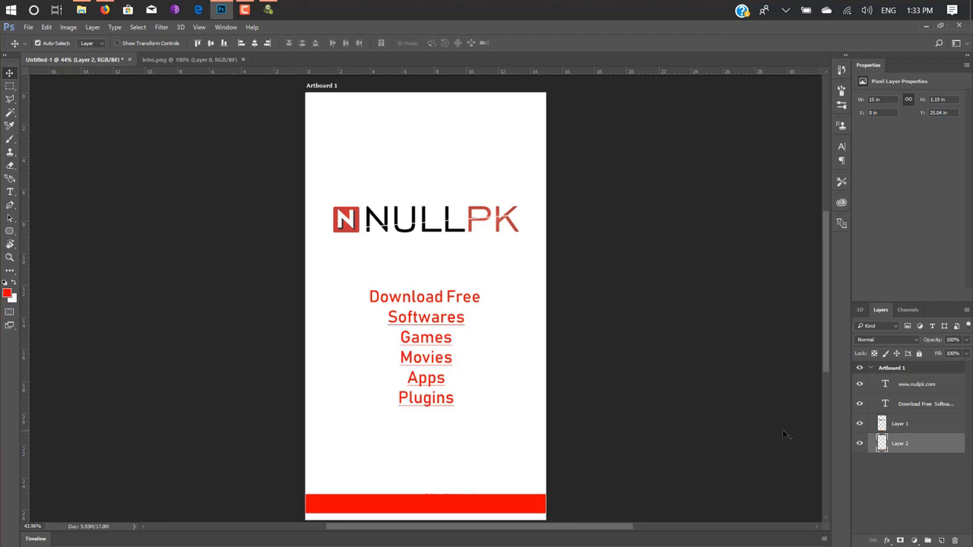
pyautogui.click(941, 389)
pyautogui.hotkey('ctrl', 'BackSpace')
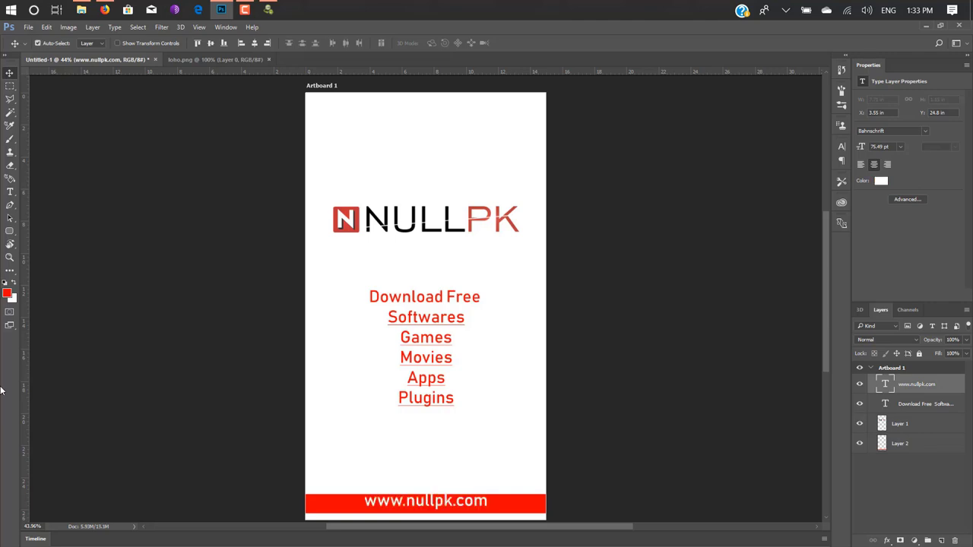
pyautogui.keyDown('shift'); pyautogui.click(355, 502); pyautogui.keyUp('shift')
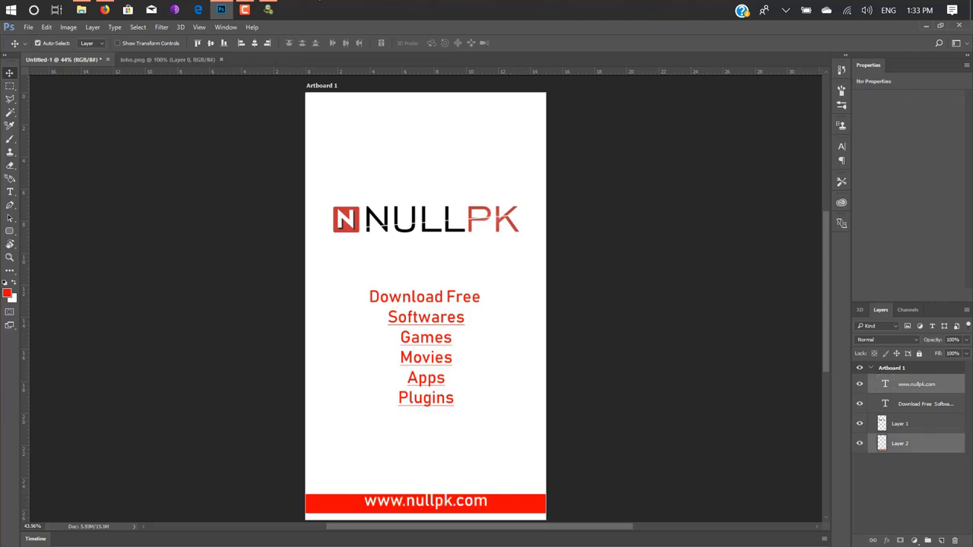
pyautogui.click(211, 43)
pyautogui.click(506, 269)
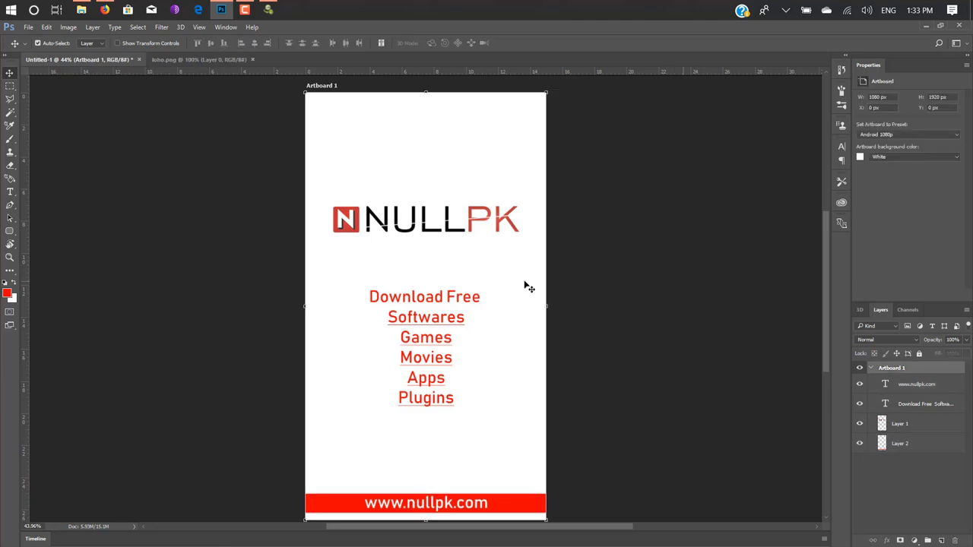
# Add a new layer above the web address and activate the Gradient tool
pyautogui.press('g')
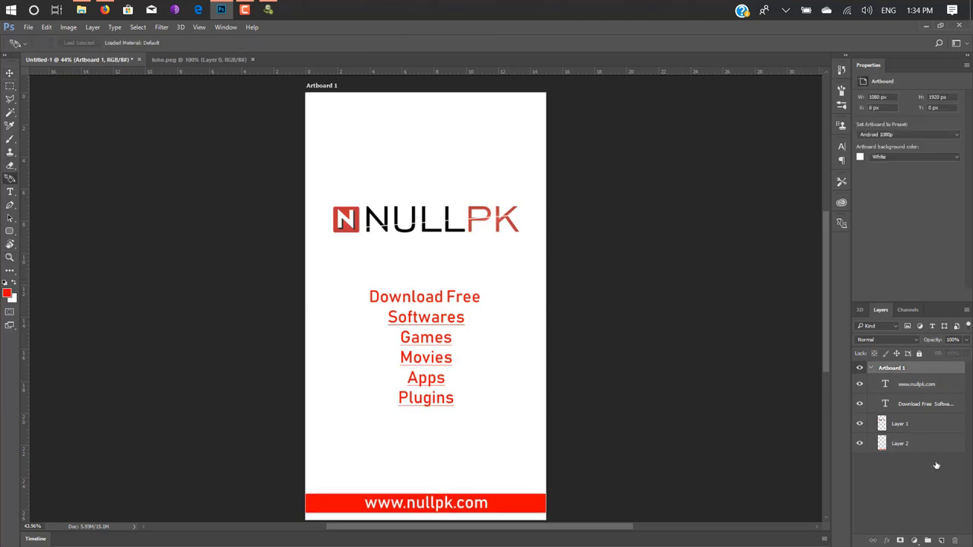
pyautogui.click(942, 540)
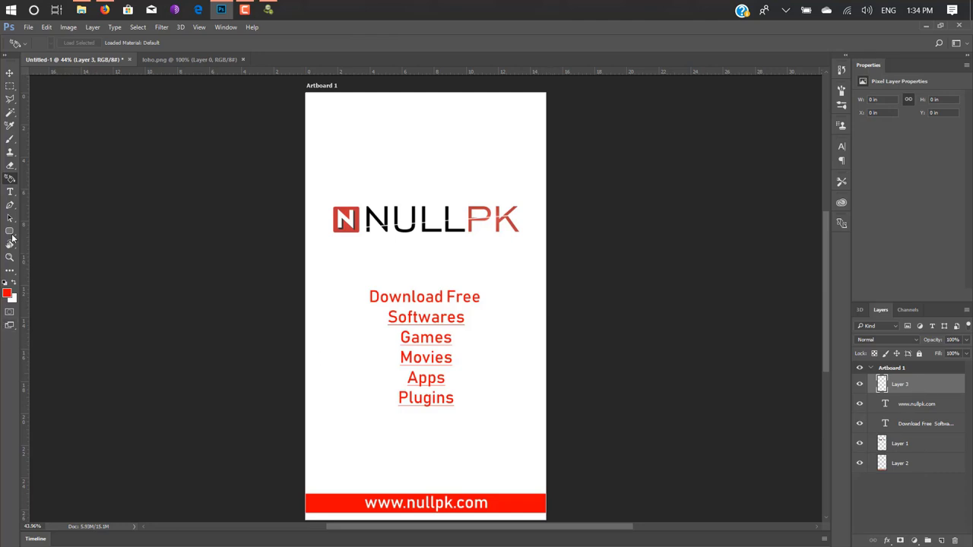
pyautogui.press('i')
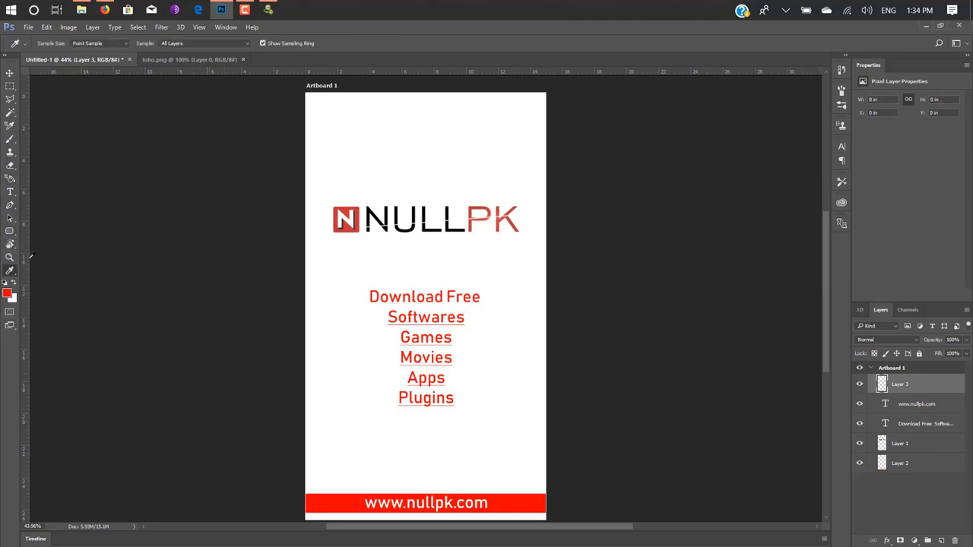
pyautogui.click(10, 274)
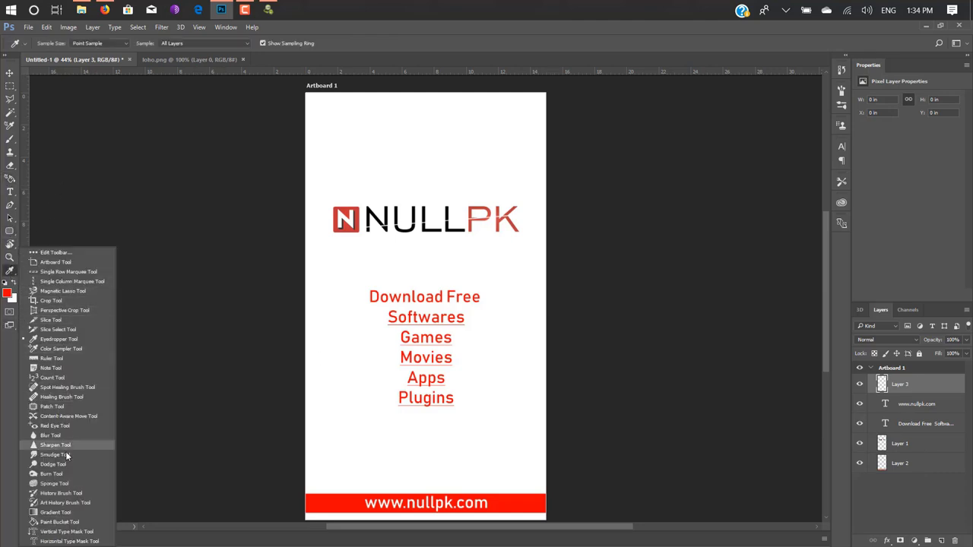
pyautogui.click(55, 512)
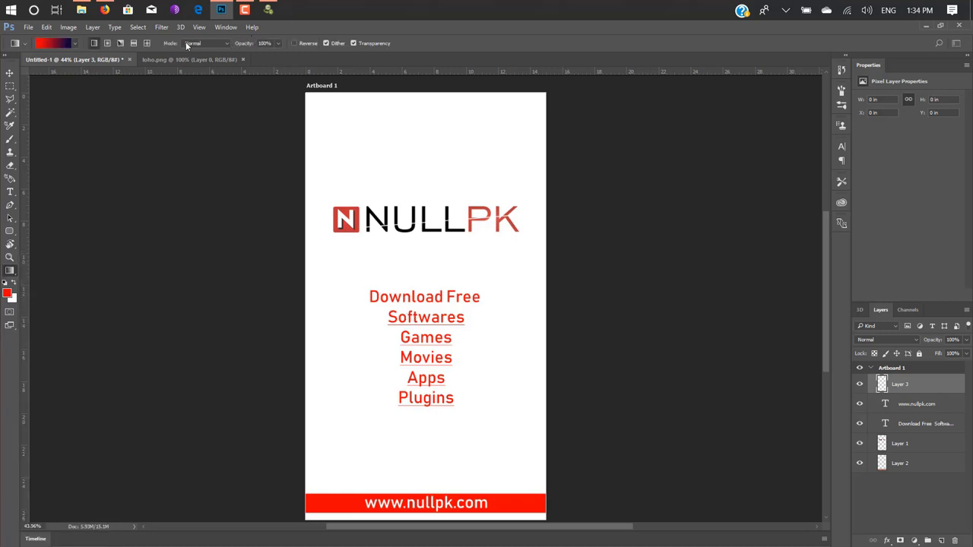
# Define a radial gradient running from light grey to white
pyautogui.click(55, 43)
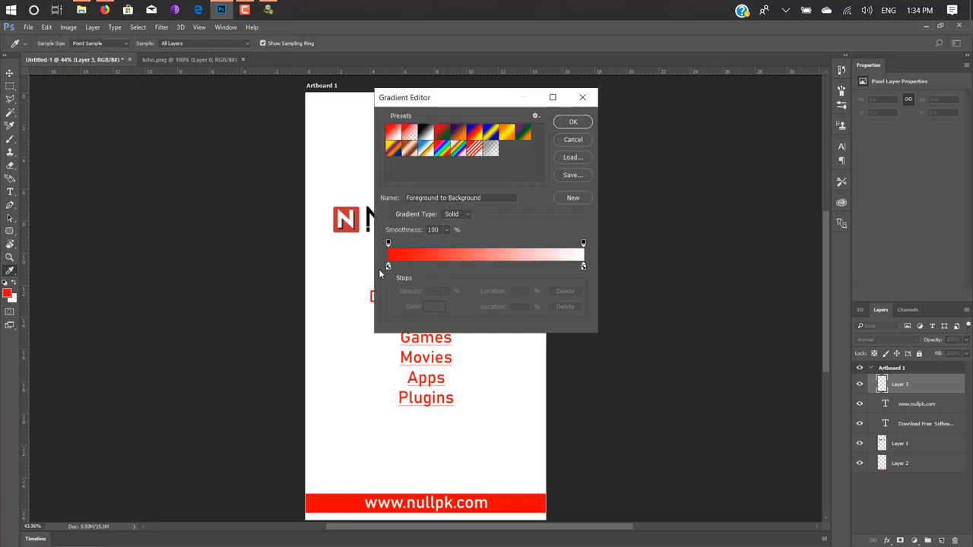
pyautogui.click(388, 266)
pyautogui.click(434, 306)
pyautogui.moveTo(506, 330); pyautogui.dragTo(445, 306)
pyautogui.click(717, 286)
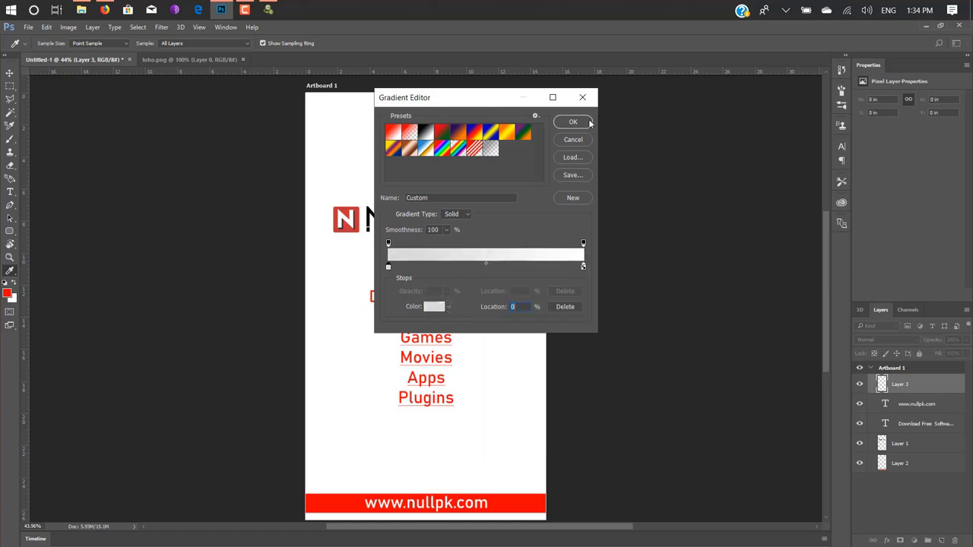
pyautogui.click(573, 121)
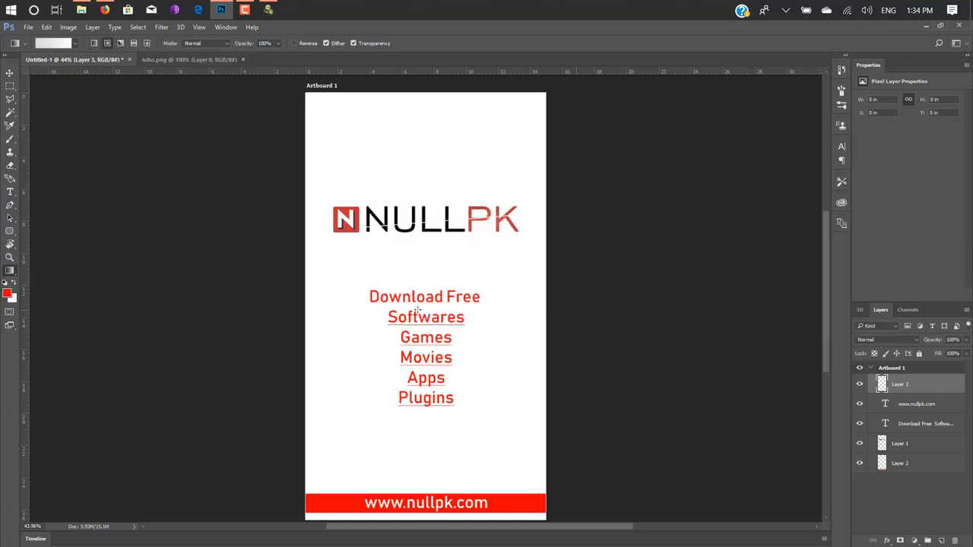
# Fill the new layer with the radial gradient from the artboard's centre to its top edge and send it beneath all other layers
pyautogui.moveTo(418, 310); pyautogui.dragTo(451, 93)
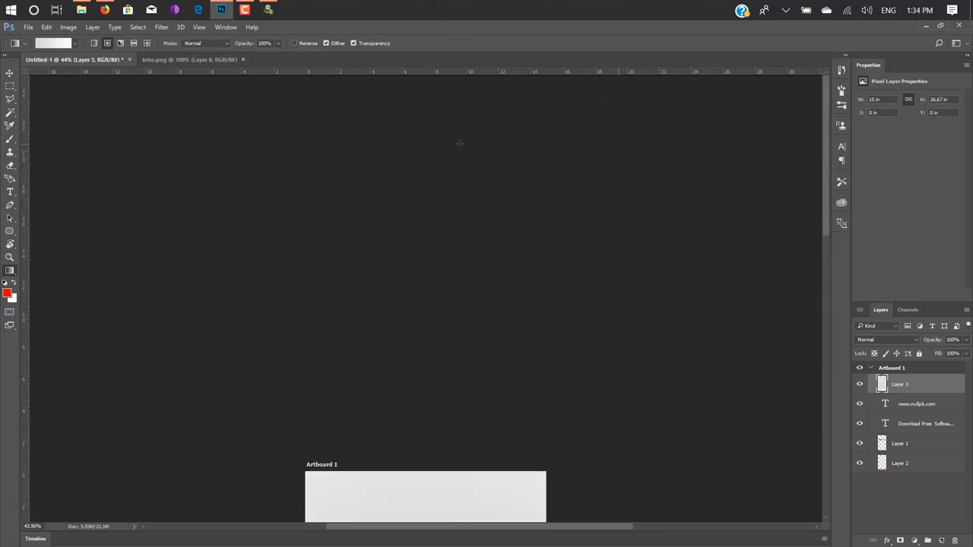
pyautogui.scroll(-10, 466, 265)
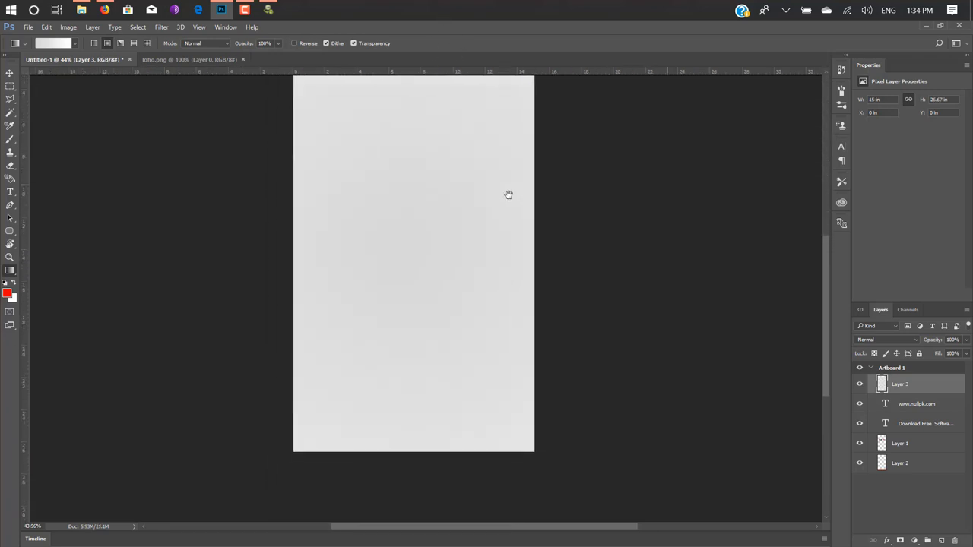
pyautogui.moveTo(509, 195); pyautogui.dragTo(522, 258)
pyautogui.hotkey('ctrl', '[')
pyautogui.hotkey('ctrl', '[')
pyautogui.hotkey('ctrl', '[')
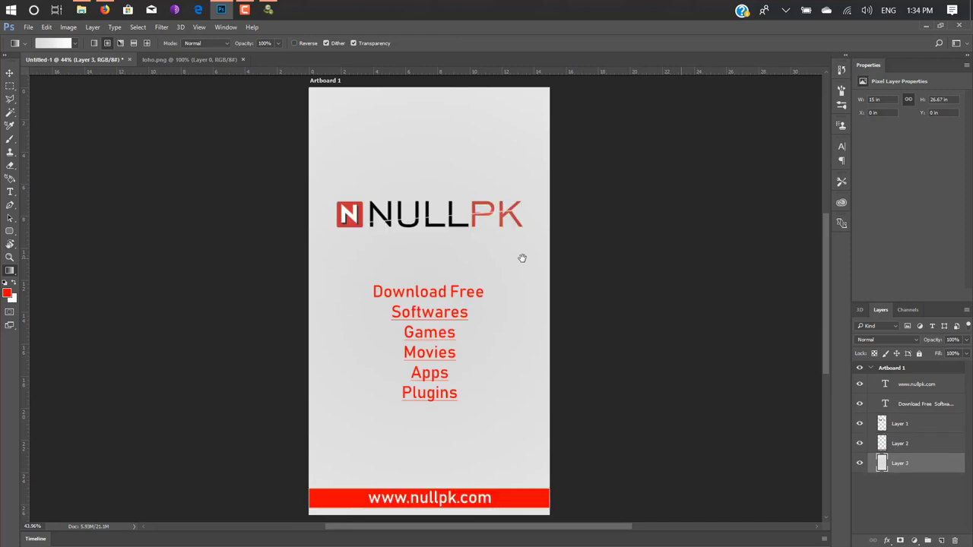
pyautogui.hotkey('ctrl', ']')
pyautogui.hotkey('ctrl', '[')
pyautogui.hotkey('ctrl', '[')
# Redraw the background gradient from the lower part of the artboard up past its top edge
pyautogui.scroll(5, 396, 351)
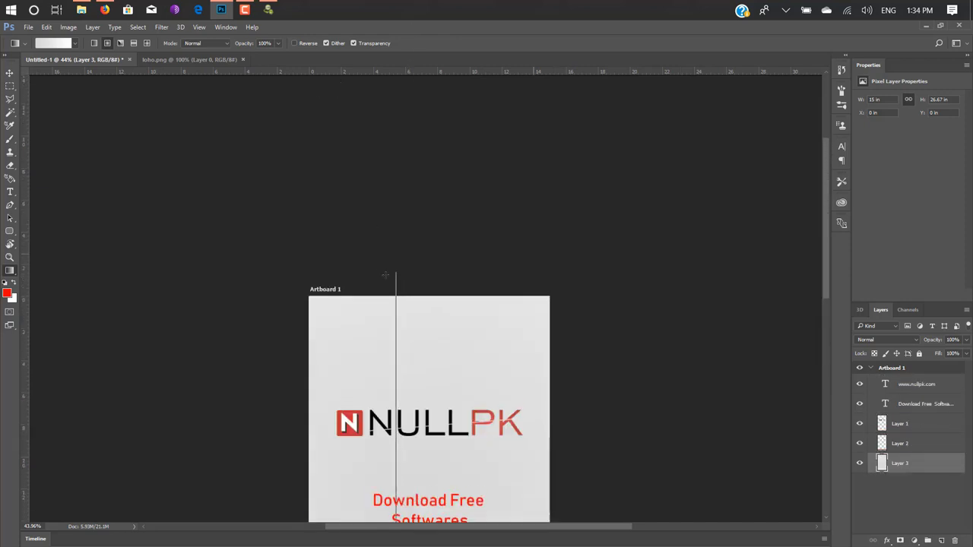
pyautogui.moveTo(494, 412); pyautogui.dragTo(502, 222)
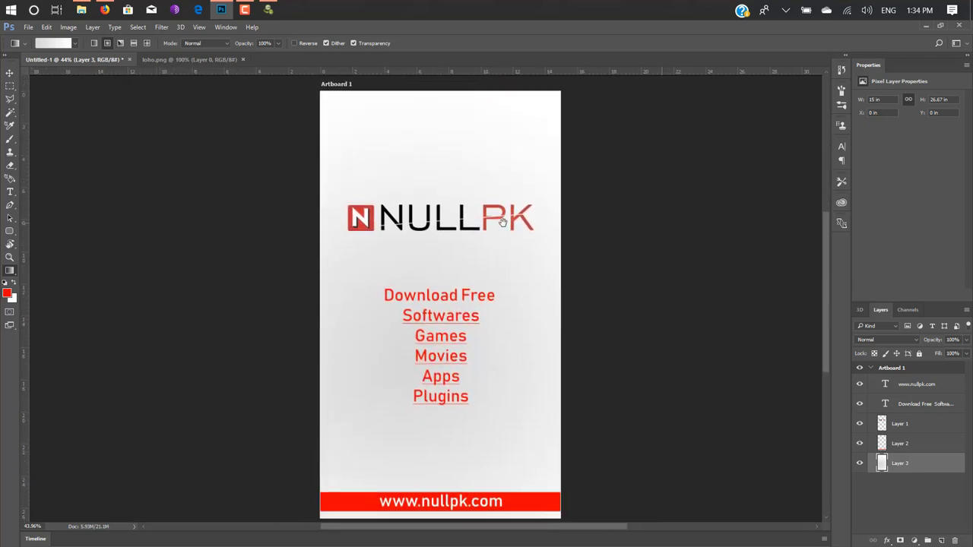
pyautogui.click(9, 73)
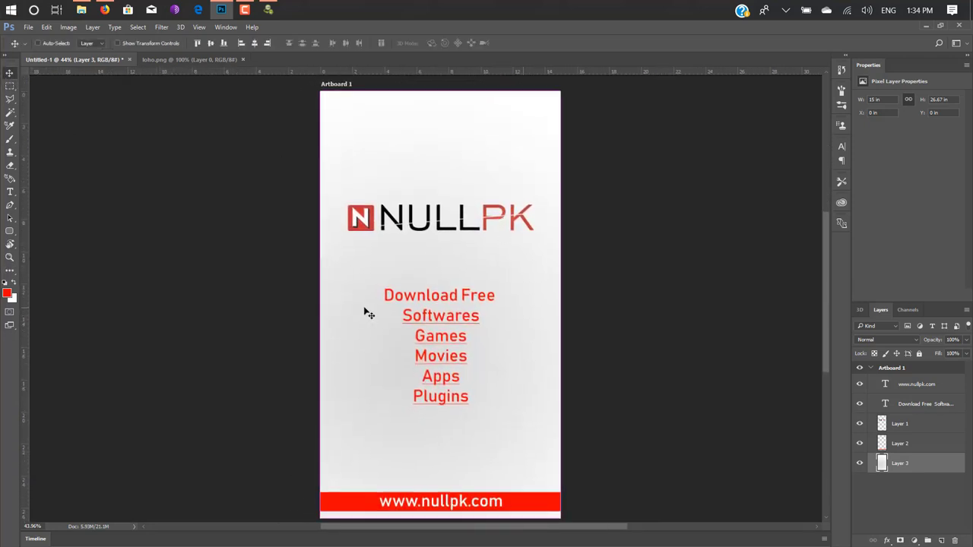
# Save the splash artwork as a JPEG named sa on the Desktop, with Maximum quality 12 and the Progressive format option
pyautogui.hotkey('ctrl', 'shift', 's')
pyautogui.click(51, 130)
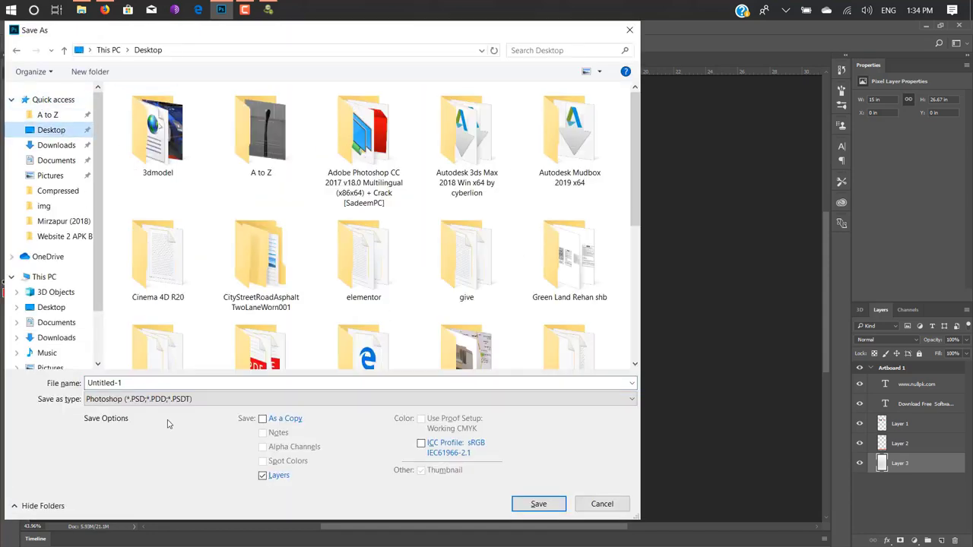
pyautogui.click(177, 400)
pyautogui.click(187, 257)
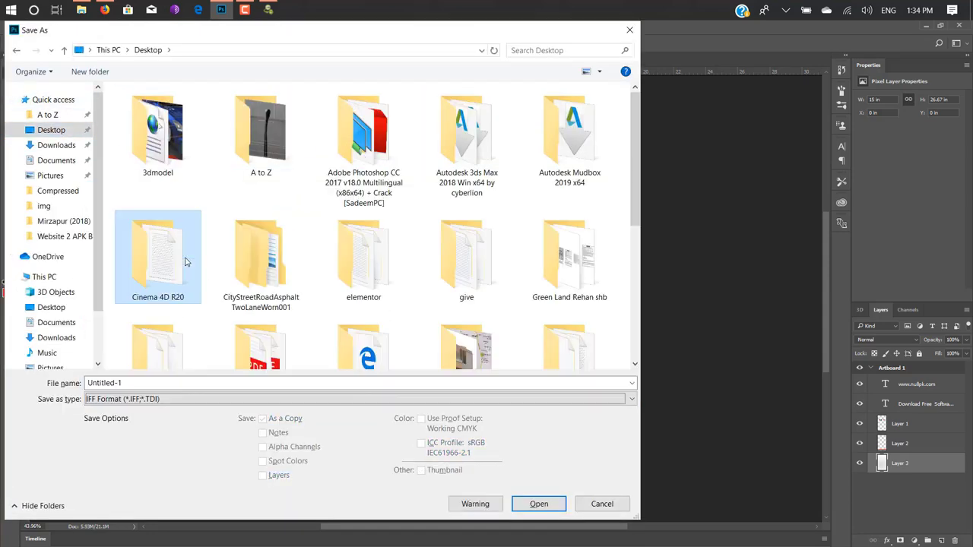
pyautogui.click(149, 400)
pyautogui.click(161, 266)
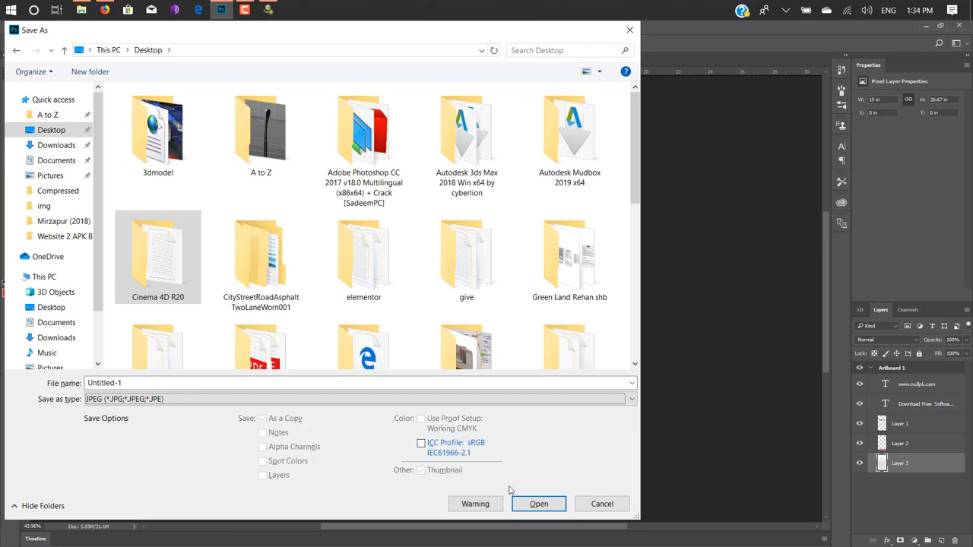
pyautogui.click(544, 504)
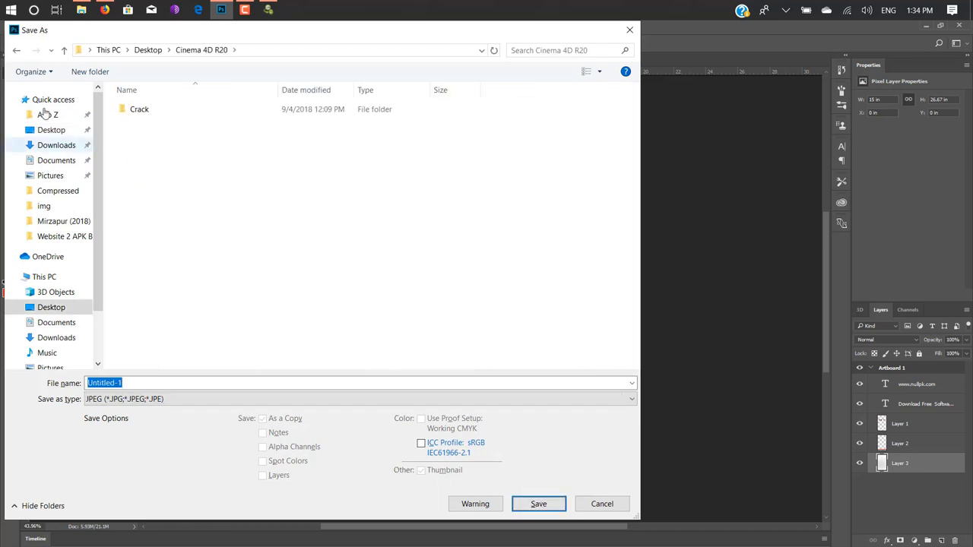
pyautogui.click(46, 130)
pyautogui.write('sa')
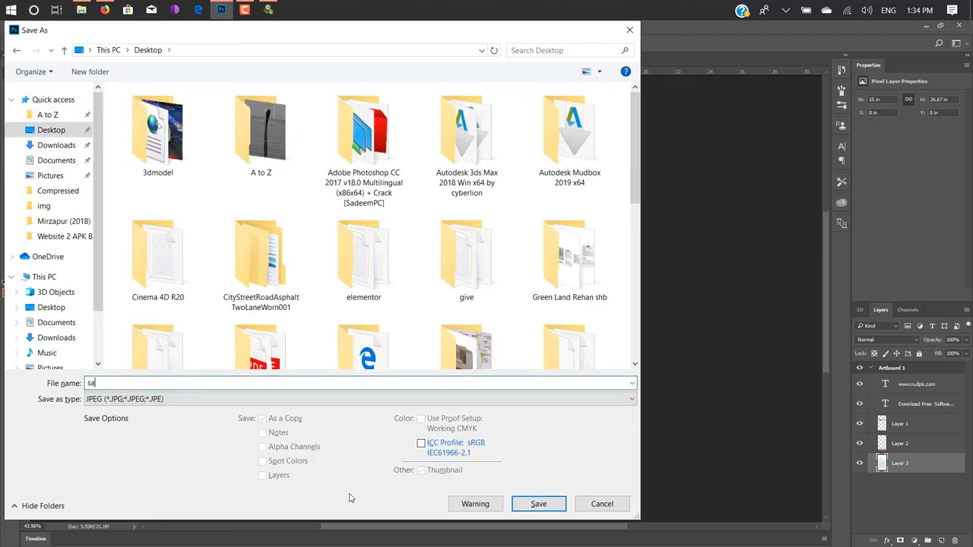
pyautogui.click(538, 504)
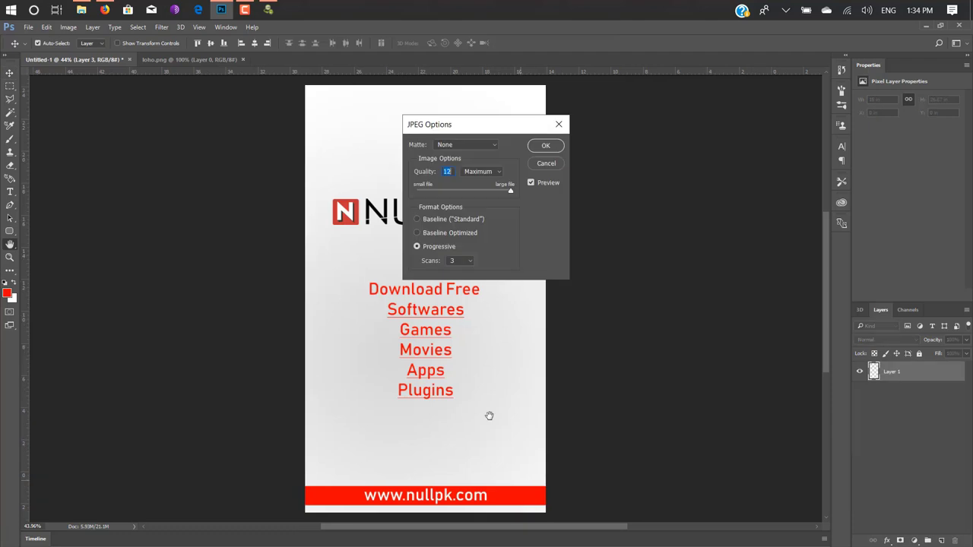
pyautogui.click(536, 146)
# Switch to Website 2 APK Builder Pro and load the sa image from the Desktop as the custom splash screen
pyautogui.click(268, 9)
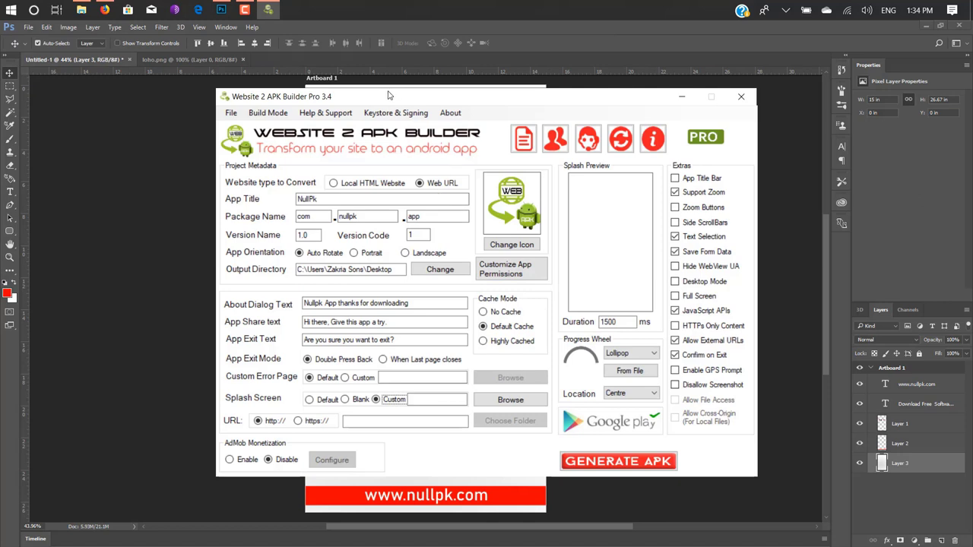
pyautogui.moveTo(380, 96); pyautogui.dragTo(296, 92)
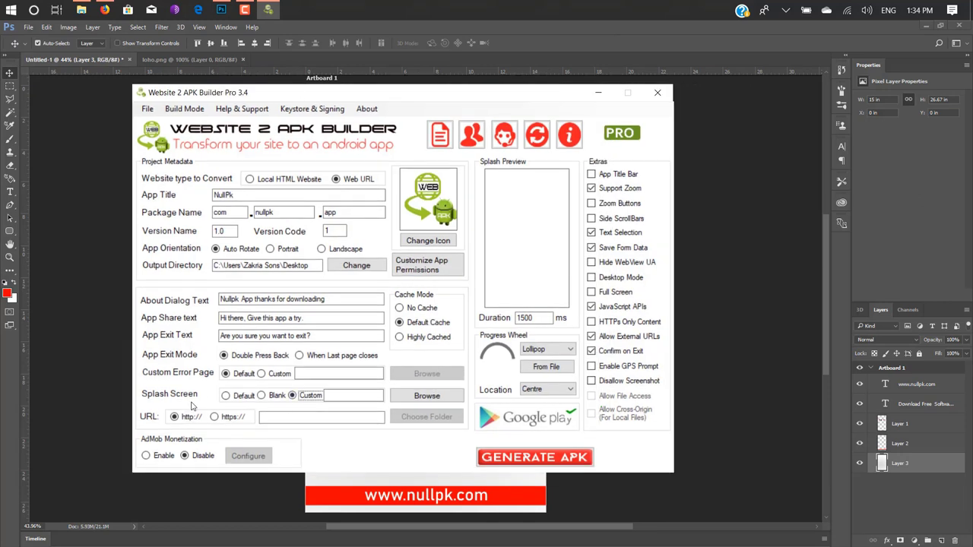
pyautogui.click(426, 395)
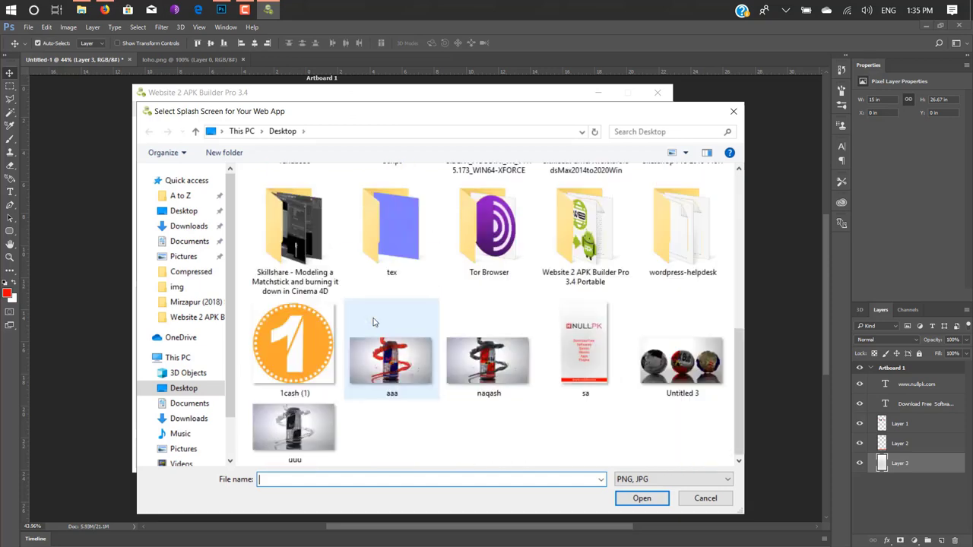
pyautogui.doubleClick(585, 348)
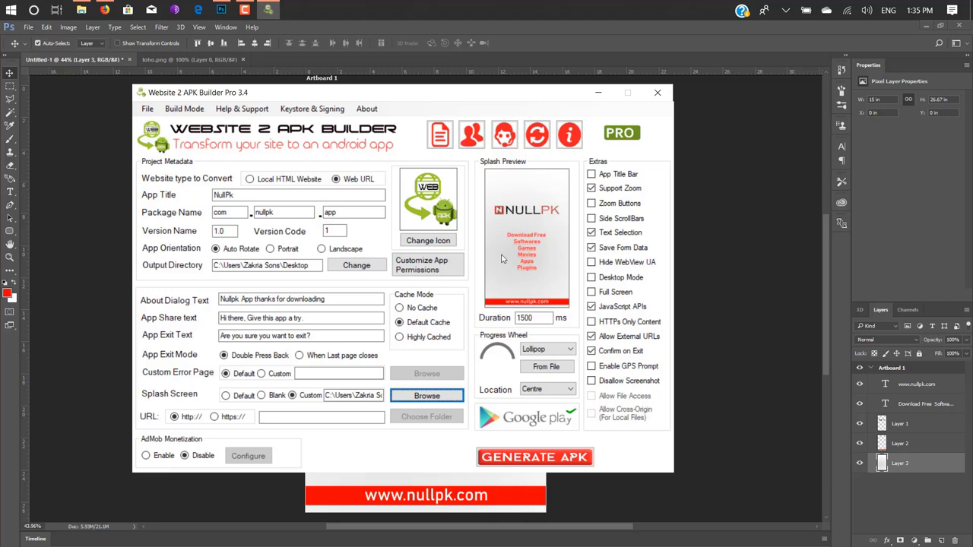
pyautogui.click(229, 417)
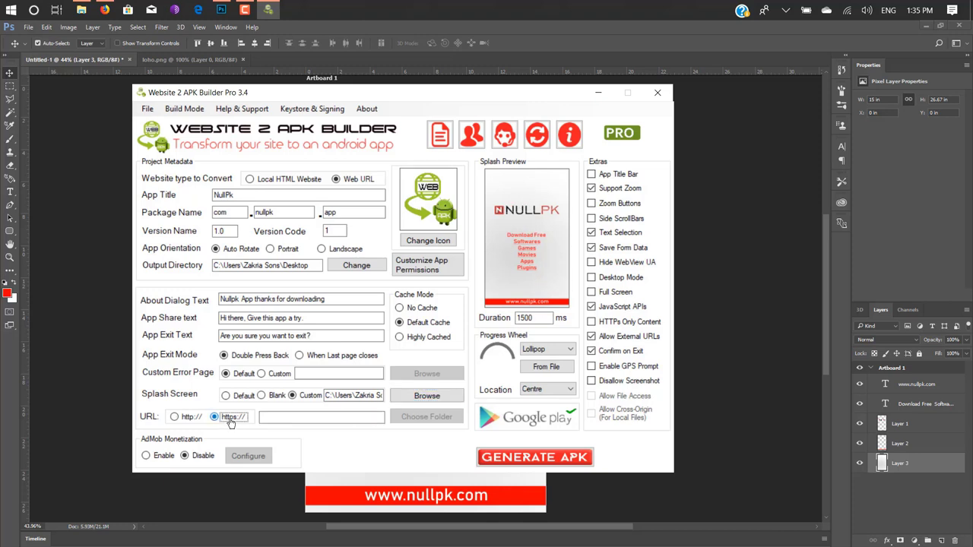
pyautogui.click(298, 416)
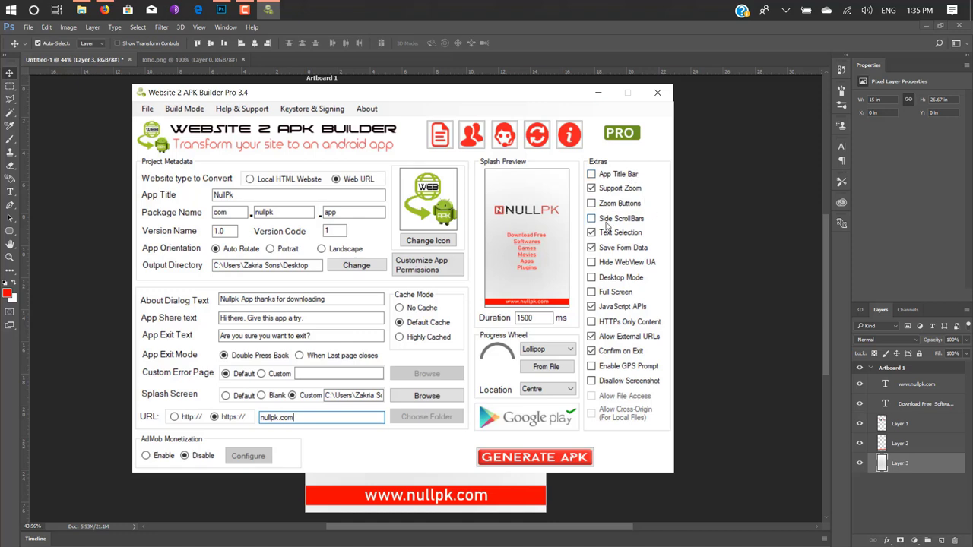
pyautogui.click(625, 269)
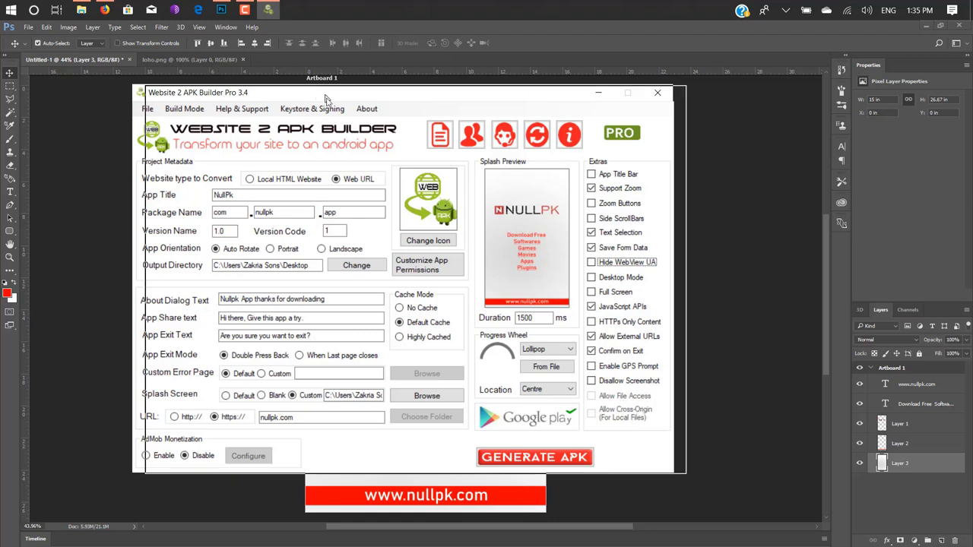
pyautogui.moveTo(309, 95); pyautogui.dragTo(322, 96)
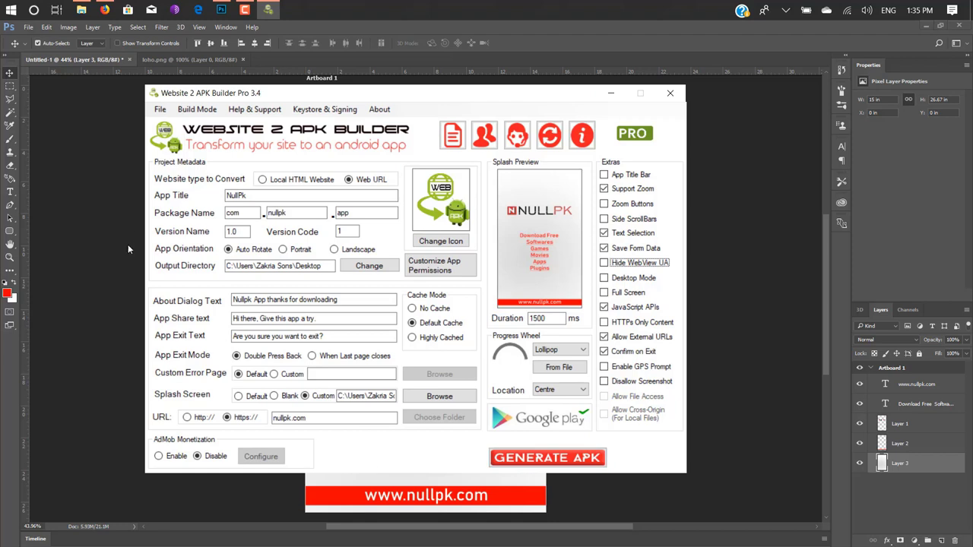
# Replace the app icon with the cropped-Untitled-1 image from the Downloads folder
pyautogui.click(444, 243)
pyautogui.scroll(-10, 304, 220)
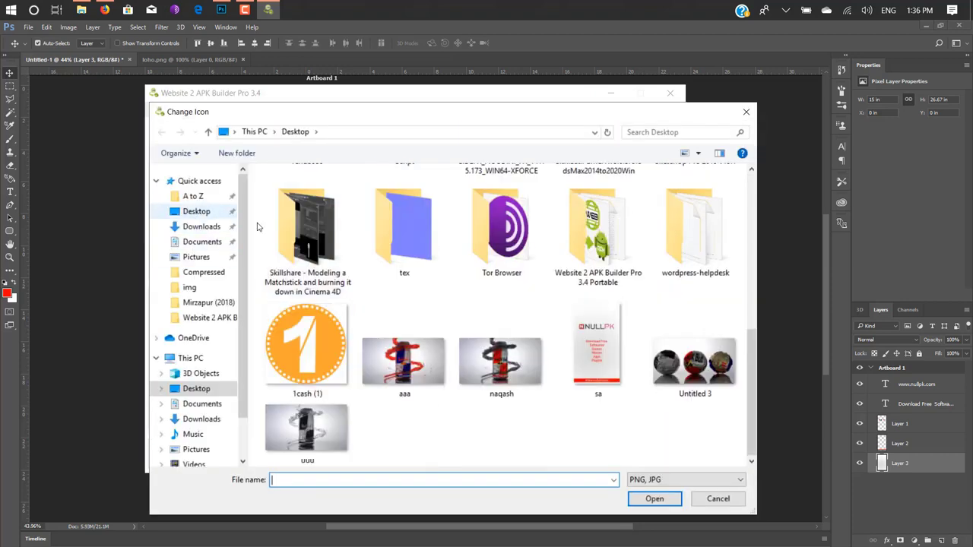
pyautogui.click(209, 218)
pyautogui.scroll(-10, 407, 241)
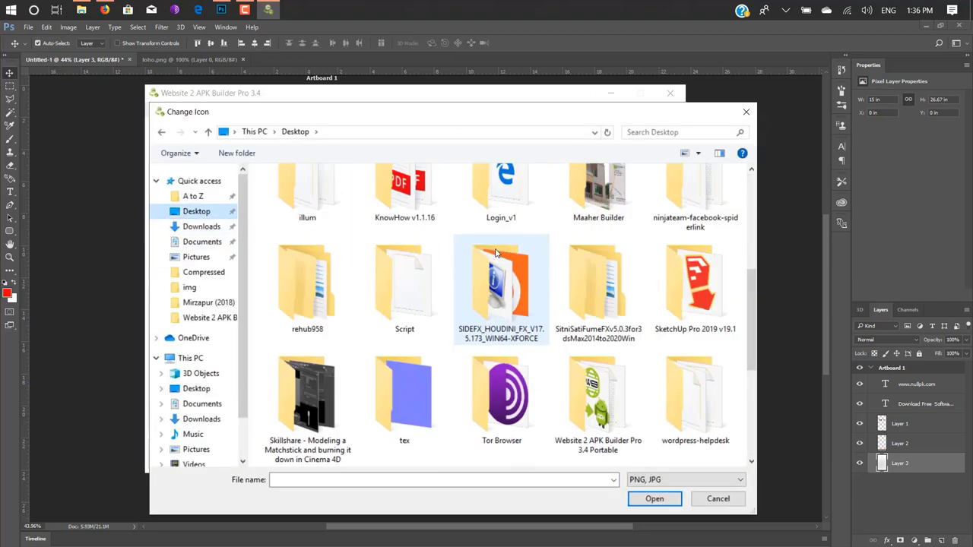
pyautogui.click(202, 226)
pyautogui.scroll(-5, 456, 304)
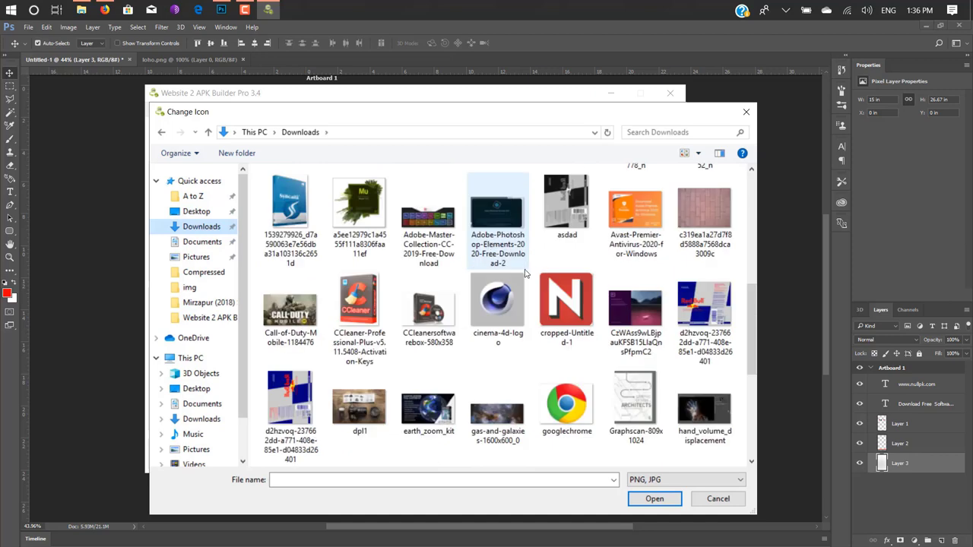
pyautogui.doubleClick(554, 296)
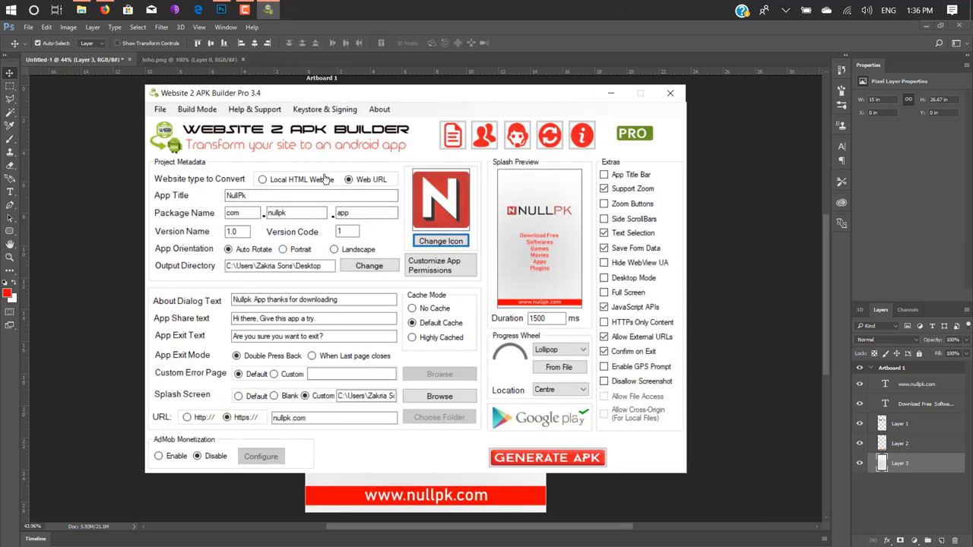
# Turn off the ACCESS_FINE_LOCATION, CAMERA and READ_EXTERNAL_STORAGE app permissions and accept the permission settings
pyautogui.click(444, 260)
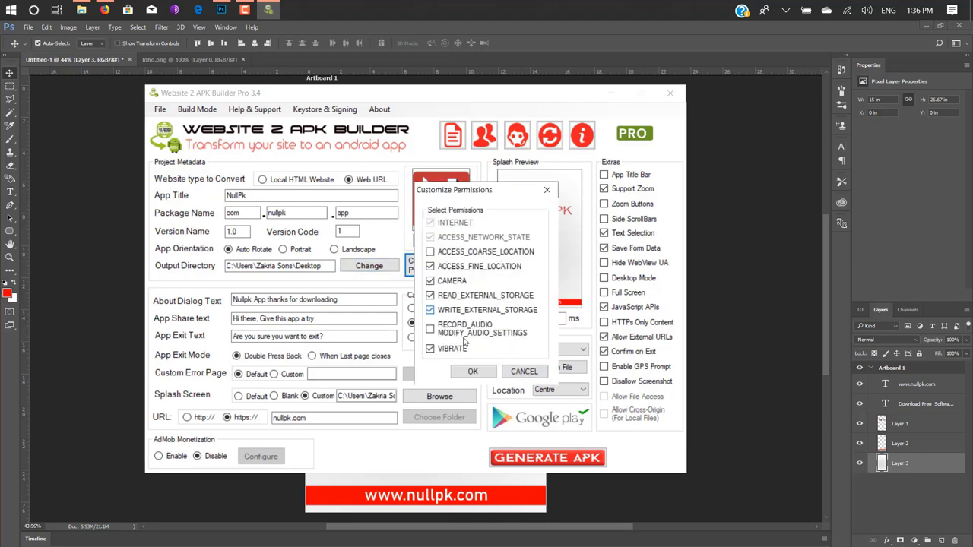
pyautogui.moveTo(474, 196); pyautogui.dragTo(635, 144)
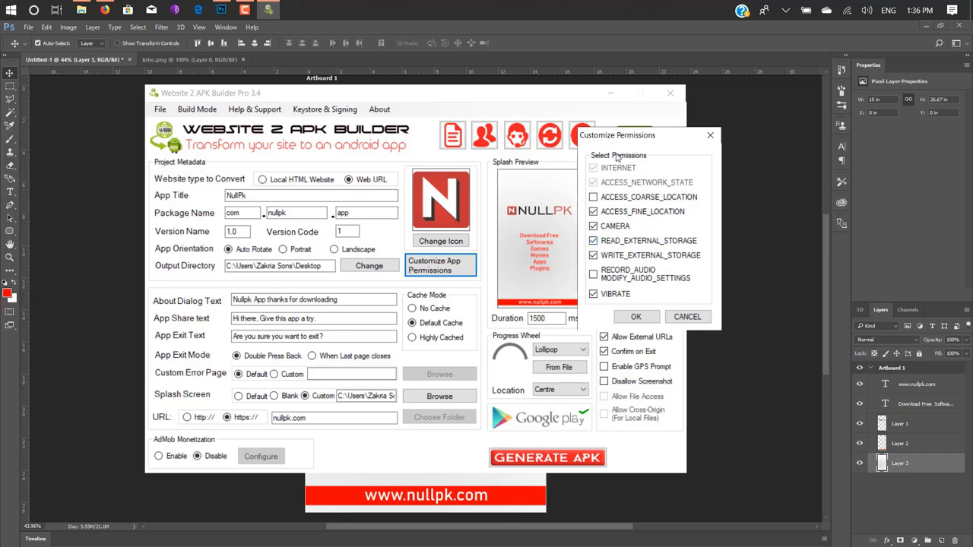
pyautogui.moveTo(635, 135); pyautogui.dragTo(292, 133)
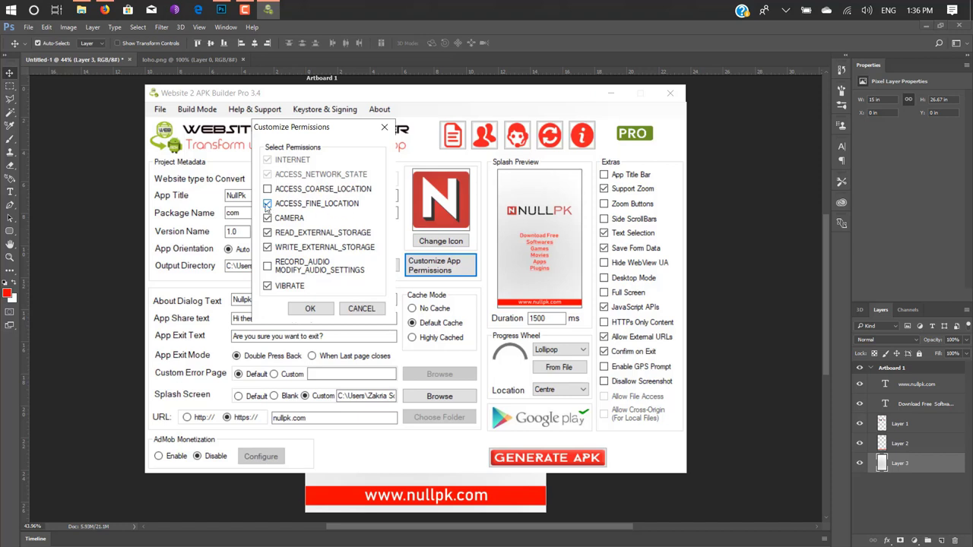
pyautogui.click(268, 204)
pyautogui.click(268, 218)
pyautogui.click(267, 232)
pyautogui.click(312, 312)
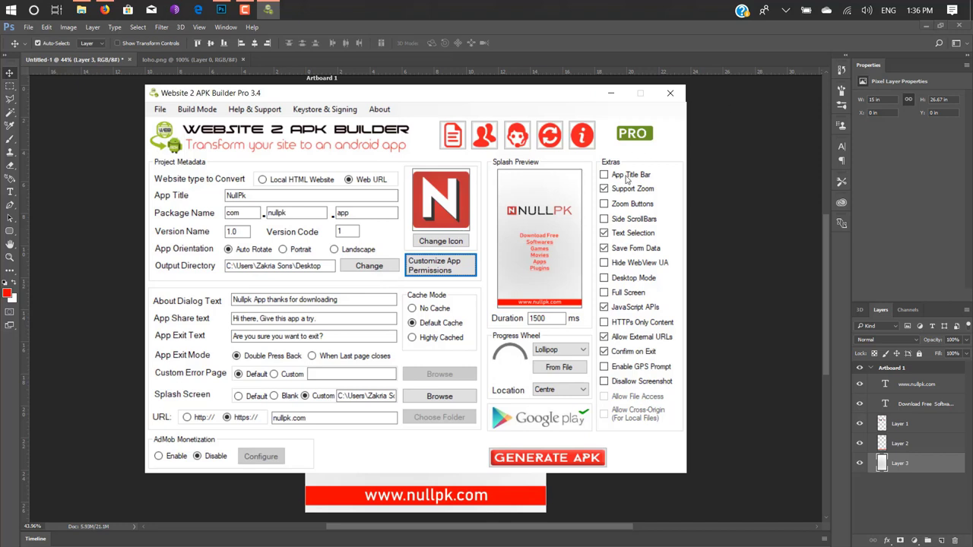
# Generate the APK from the current project settings and agree to start building the app
pyautogui.click(548, 458)
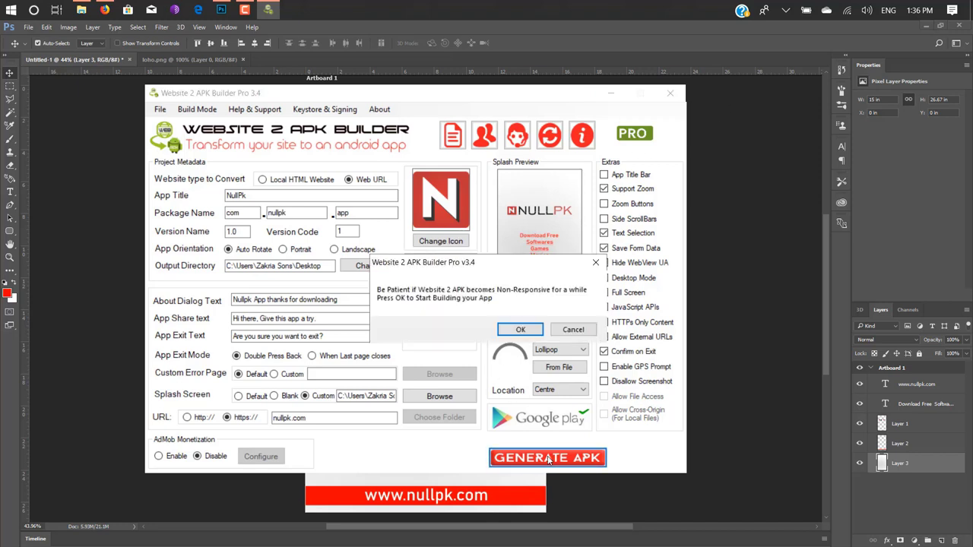
pyautogui.click(530, 331)
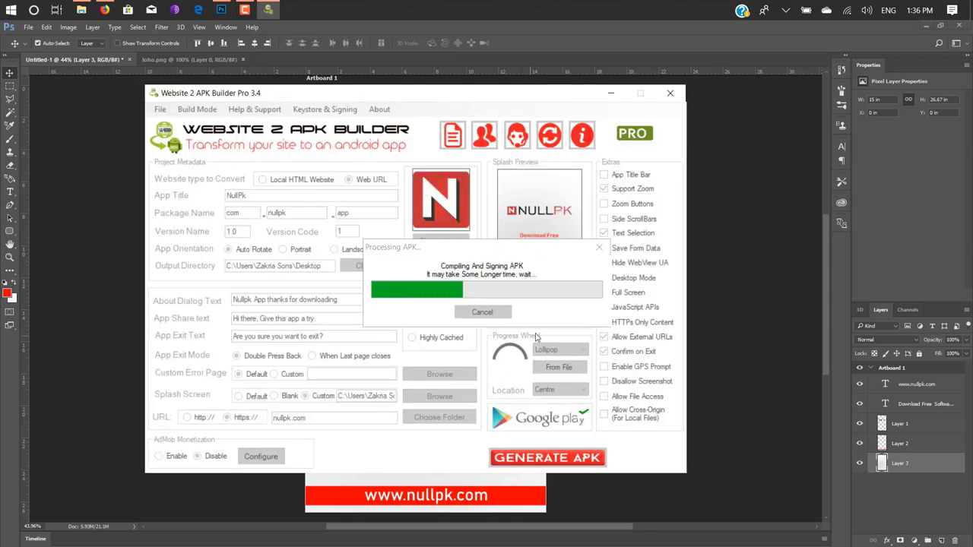
# Quit Photoshop without saving the Untitled-1 document, and close the loho.png browser tab to return to the Website 2 APK Builder post
pyautogui.click(711, 251)
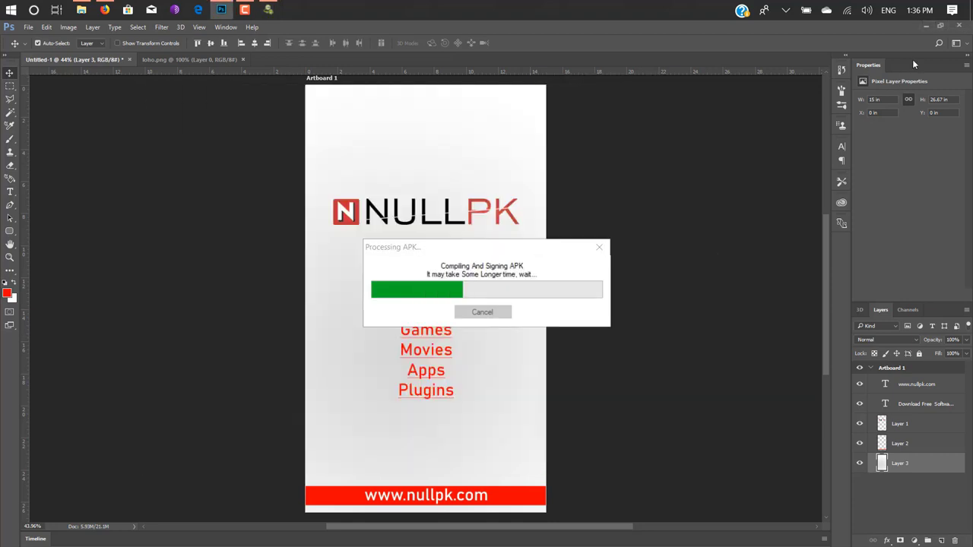
pyautogui.click(958, 26)
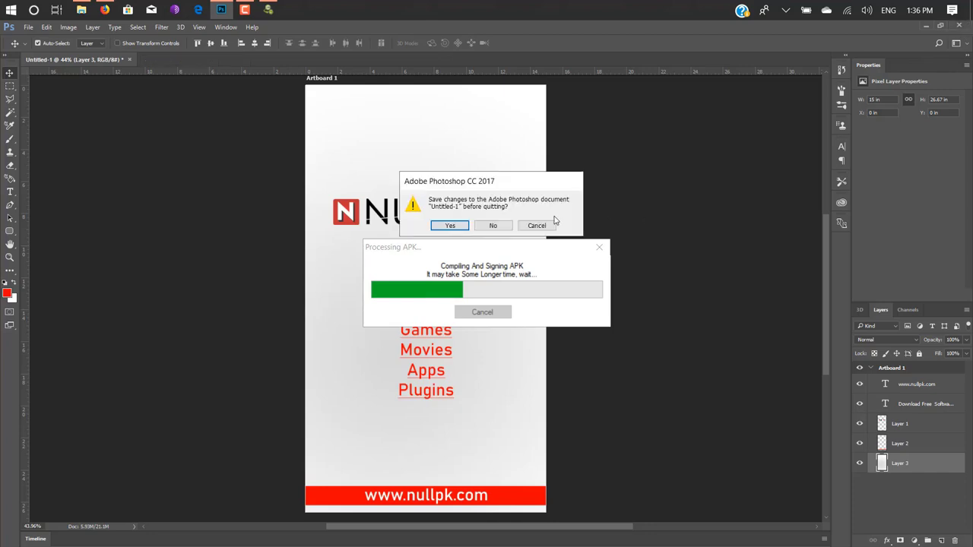
pyautogui.click(493, 226)
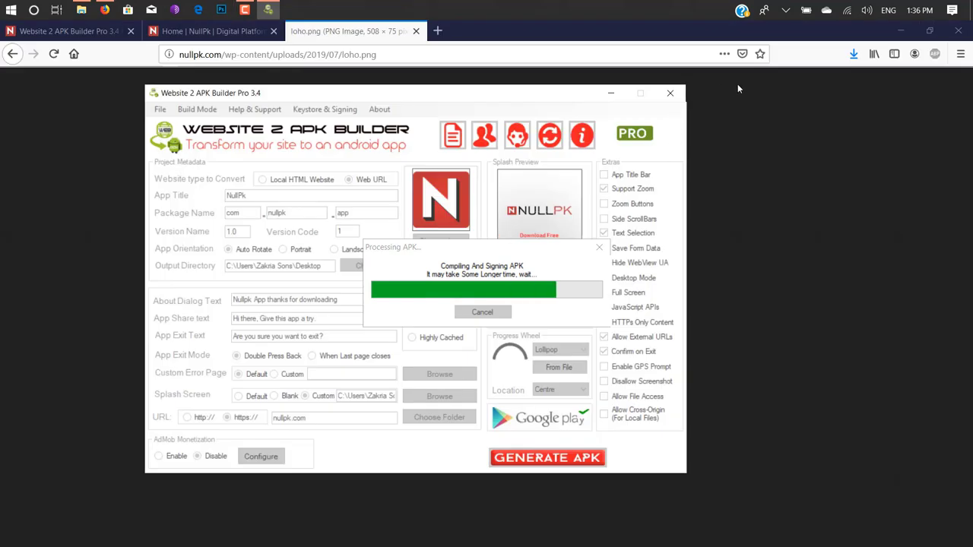
pyautogui.click(736, 83)
pyautogui.click(64, 30)
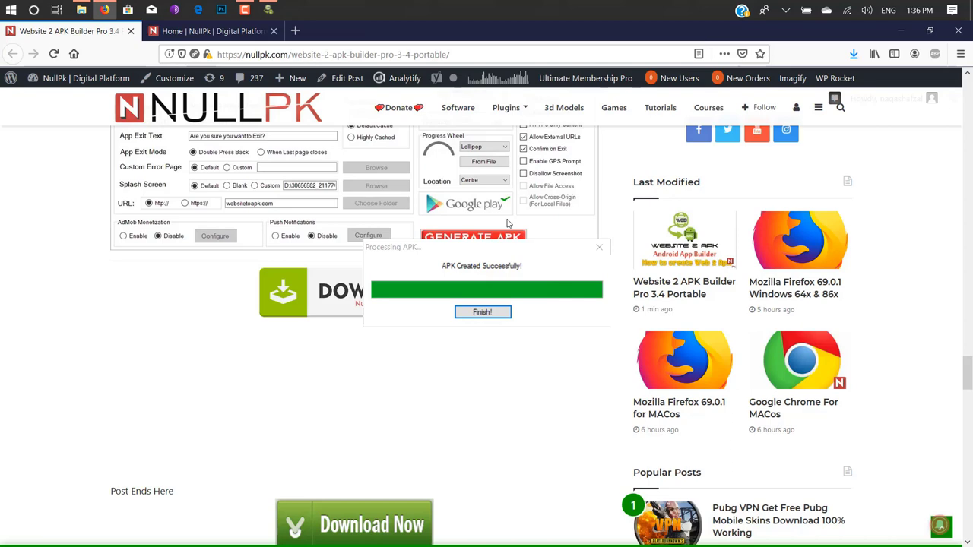
# Finish the APK build, skip the Google Play signing instructions, and close Website 2 APK Builder Pro
pyautogui.click(481, 312)
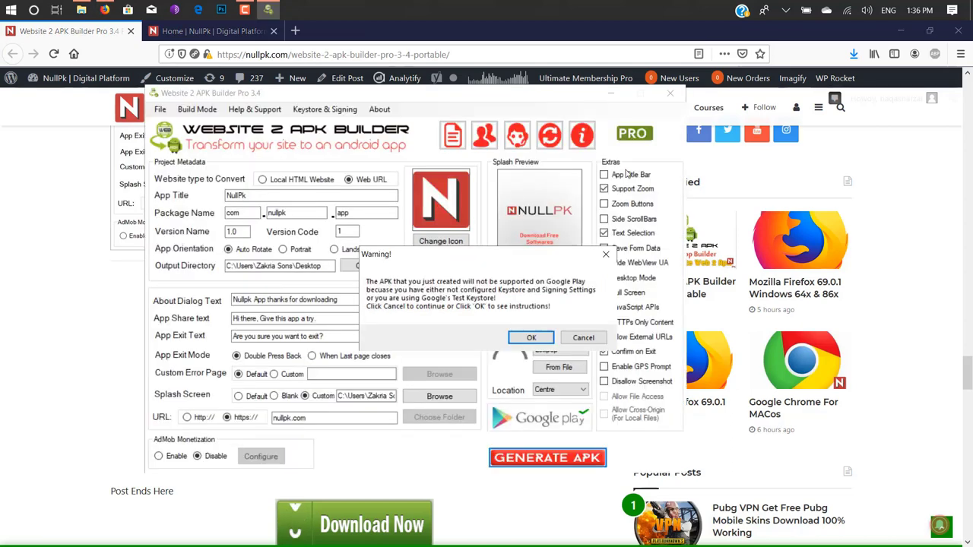
pyautogui.click(899, 29)
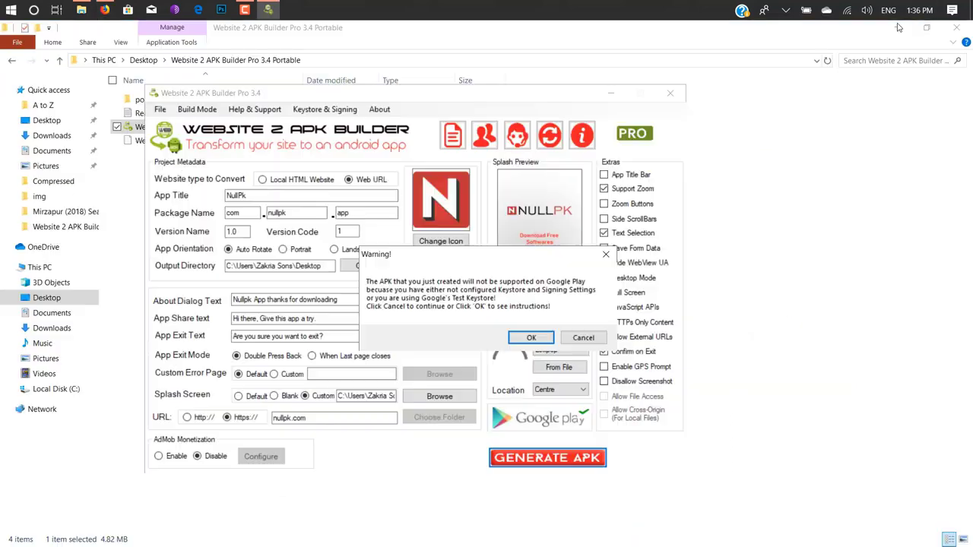
pyautogui.click(586, 339)
pyautogui.click(669, 95)
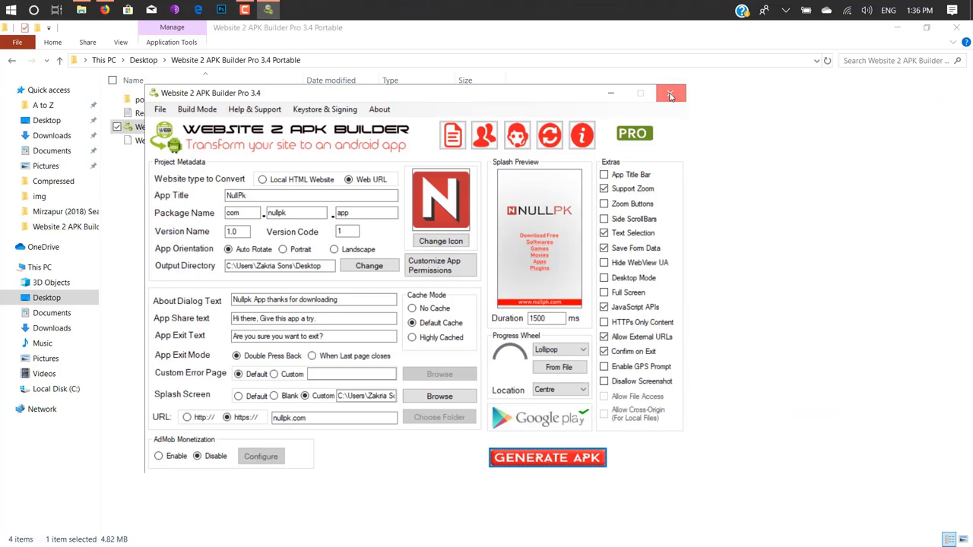
# Open the Desktop folder in File Explorer and select the generated NullPk_1_1.0.apk file
pyautogui.click(35, 124)
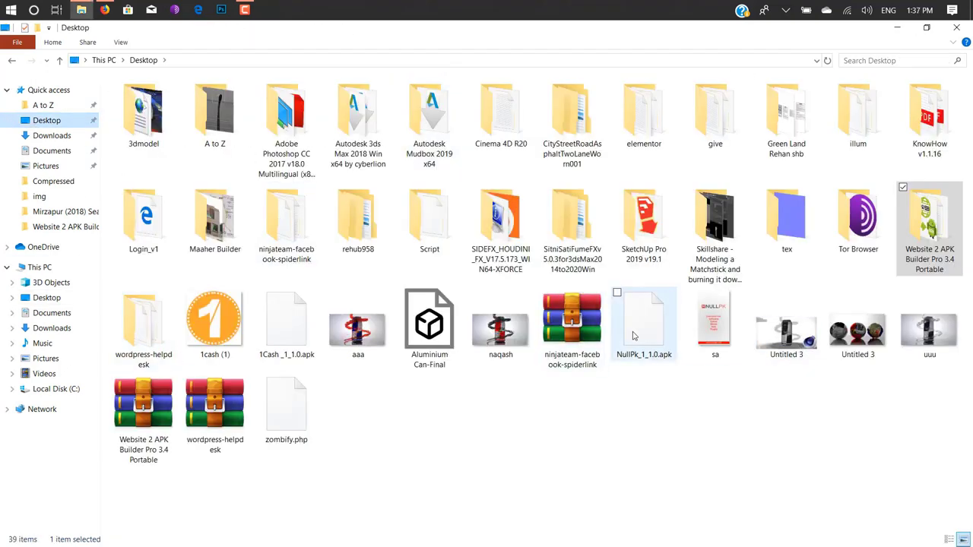
pyautogui.click(640, 352)
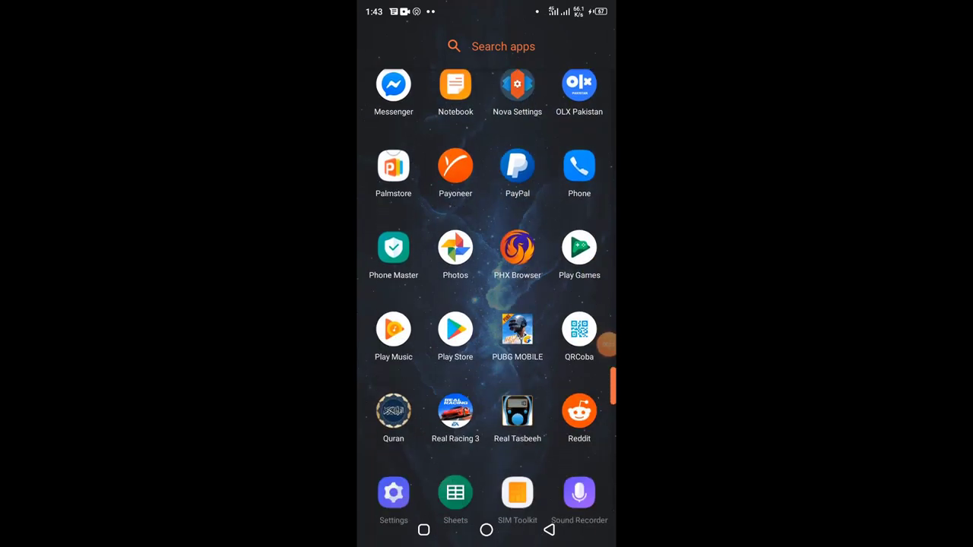
# Switch to the phone's File Manager and open NullPk_1_1.0.apk from the internal storage for installation
pyautogui.scroll(5, 494, 308)
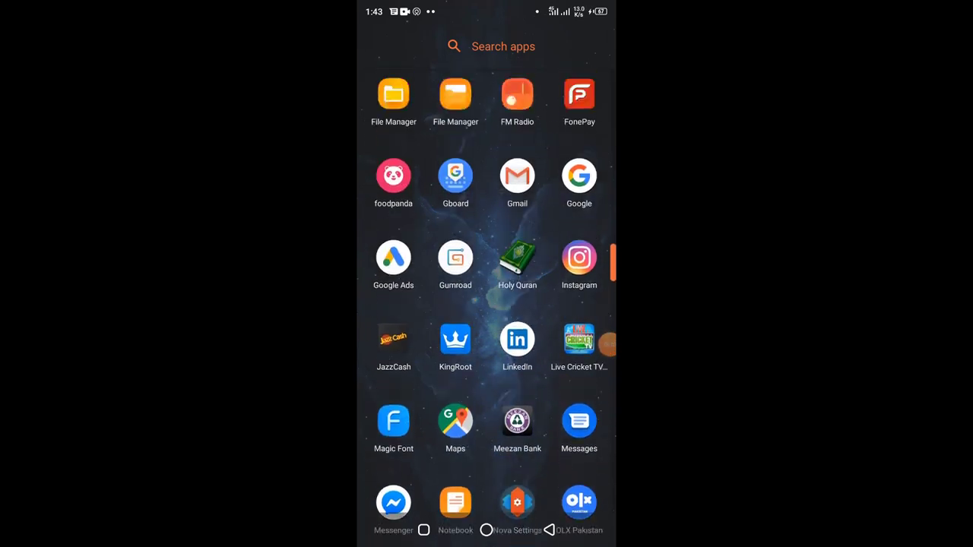
pyautogui.scroll(2, 493, 307)
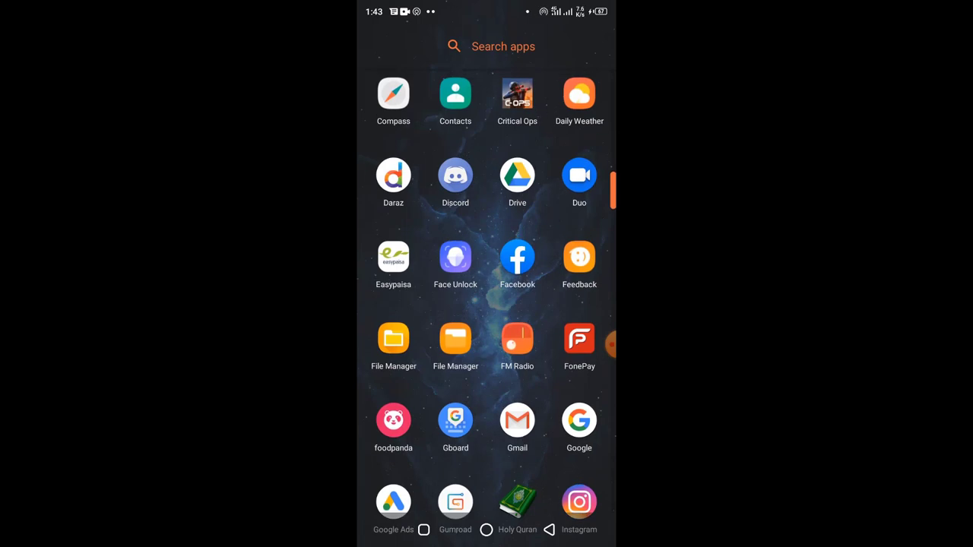
pyautogui.click(393, 338)
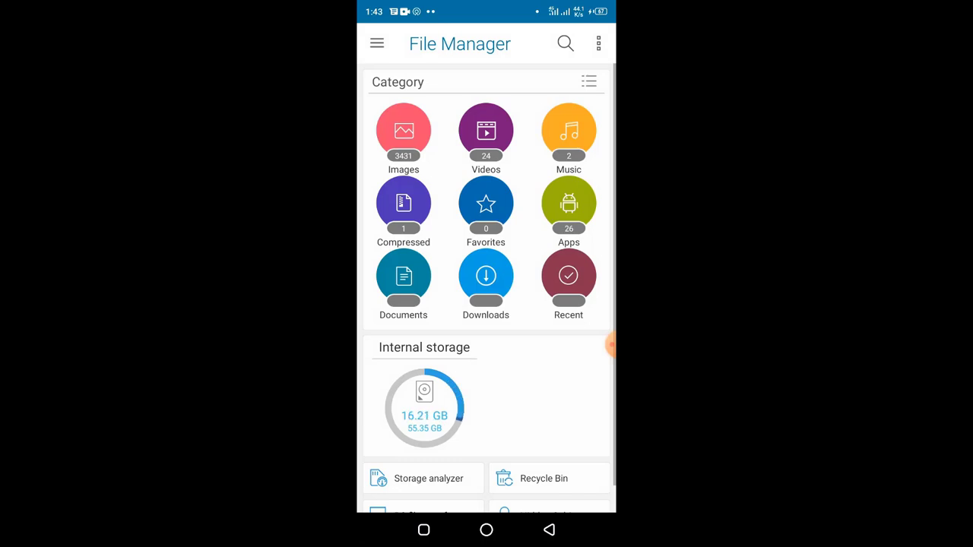
pyautogui.scroll(-1, 487, 304)
pyautogui.click(423, 374)
pyautogui.scroll(-10, 487, 304)
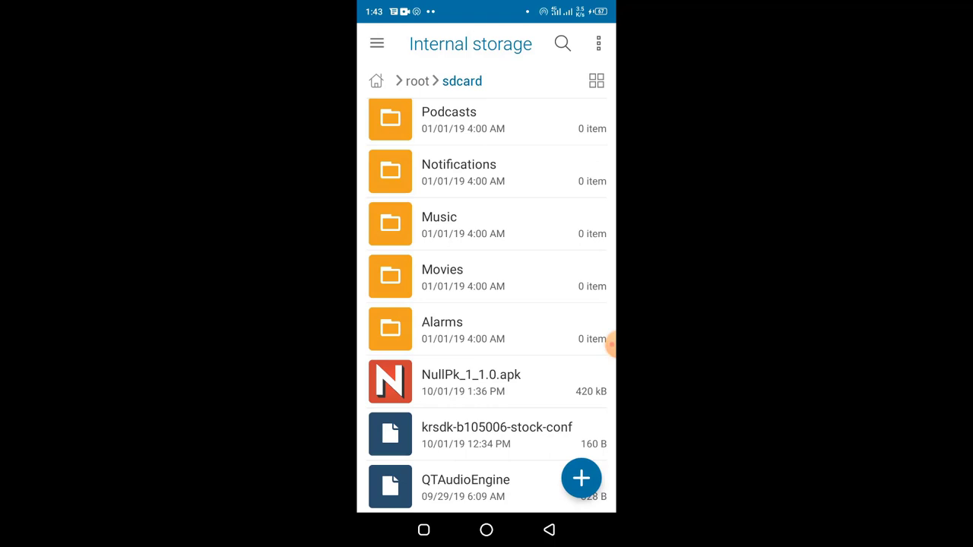
pyautogui.click(471, 381)
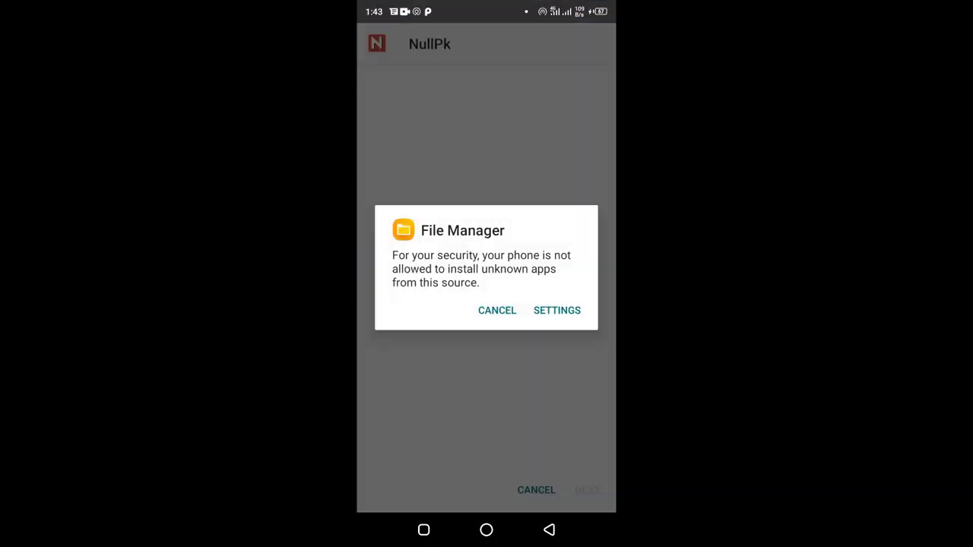
# Allow File Manager to install apps from unknown sources and install the NullPk app
pyautogui.click(556, 310)
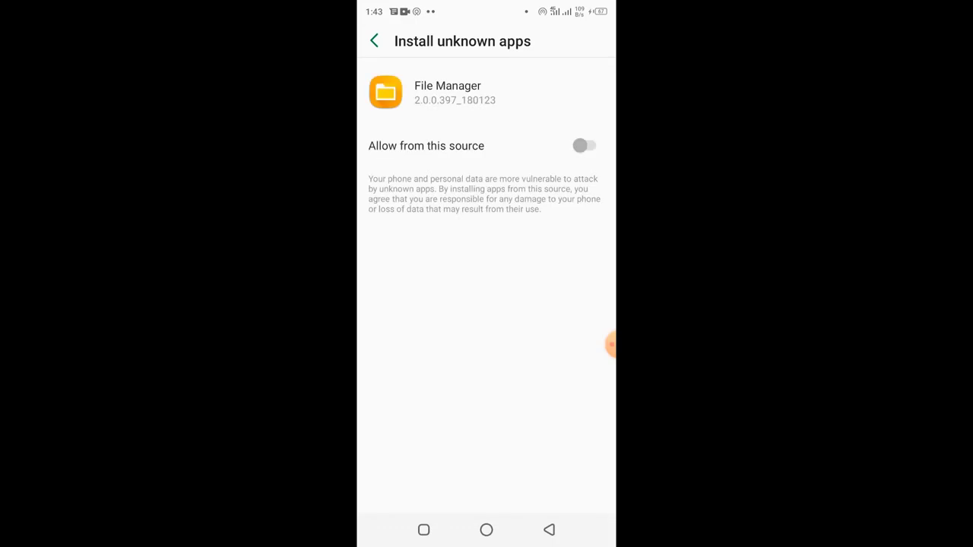
pyautogui.click(583, 146)
pyautogui.click(549, 530)
pyautogui.click(582, 487)
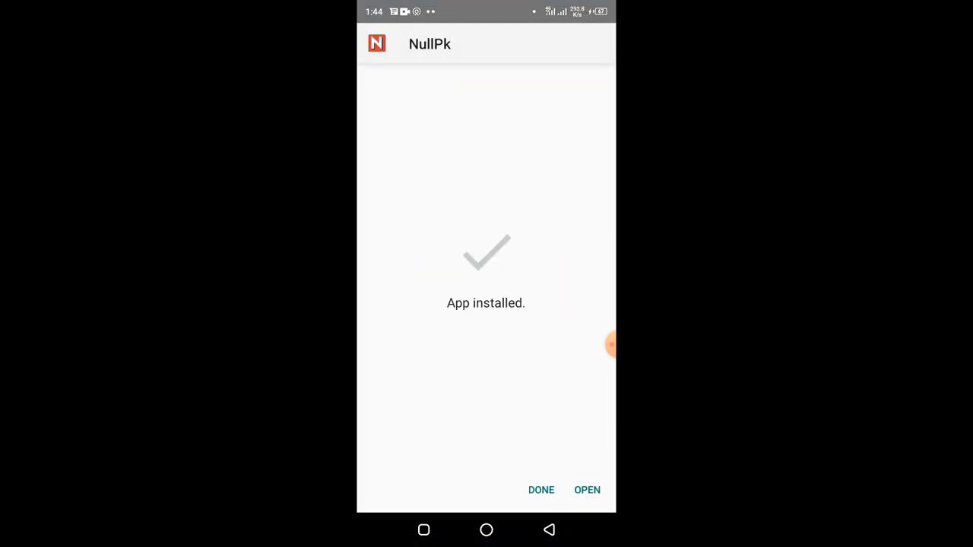
# Launch the installed NullPk app and examine its home page, from the featured posts through the download, review and plugin sections
pyautogui.click(587, 490)
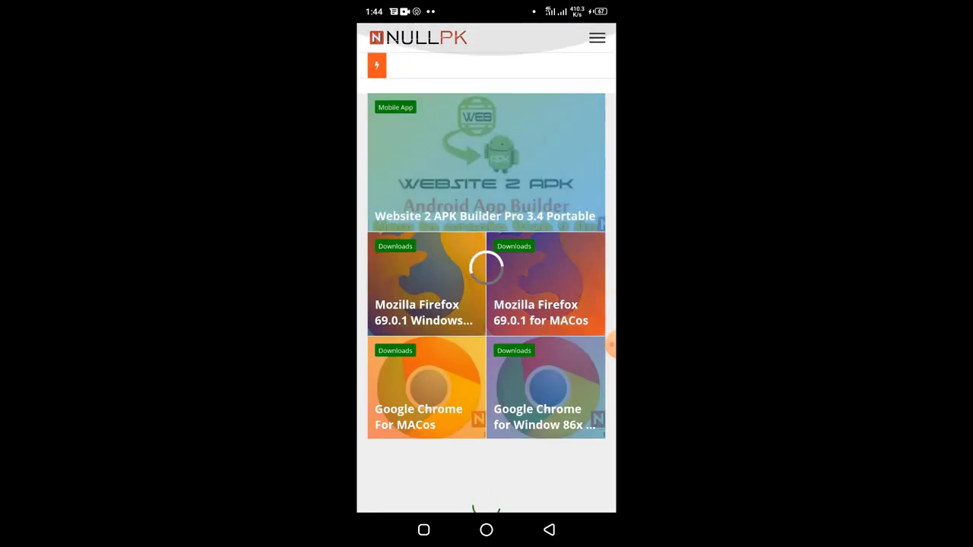
pyautogui.click(597, 37)
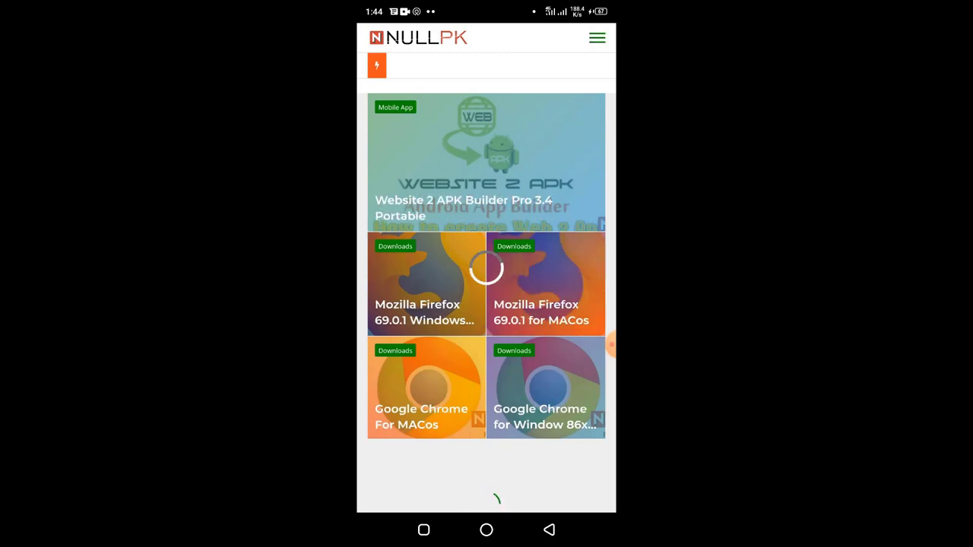
pyautogui.scroll(-20, 487, 268)
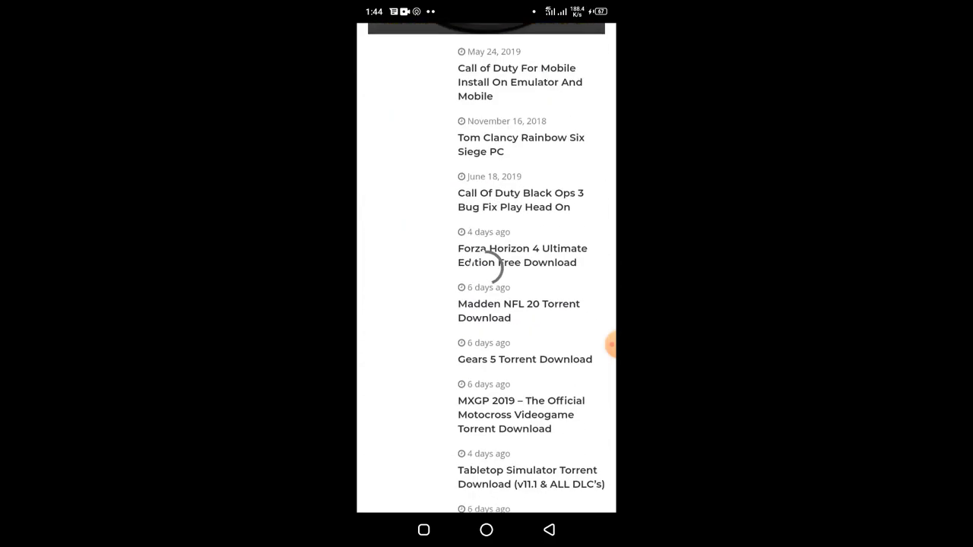
pyautogui.scroll(-20, 487, 269)
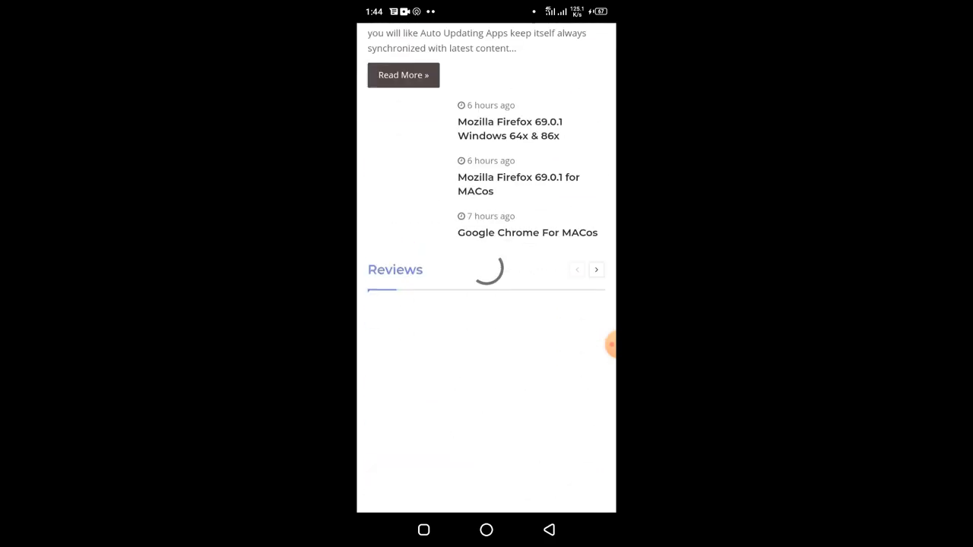
pyautogui.scroll(20, 487, 268)
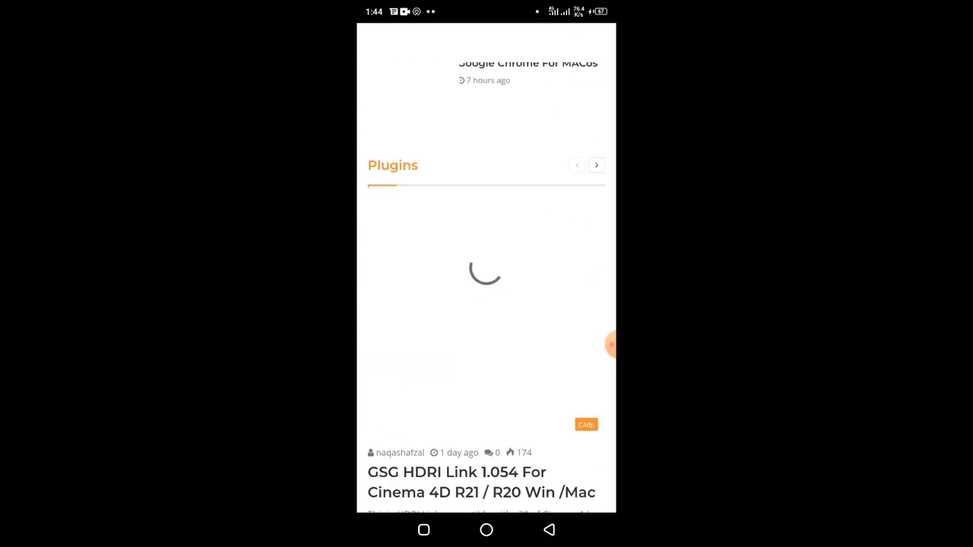
pyautogui.scroll(2, 486, 269)
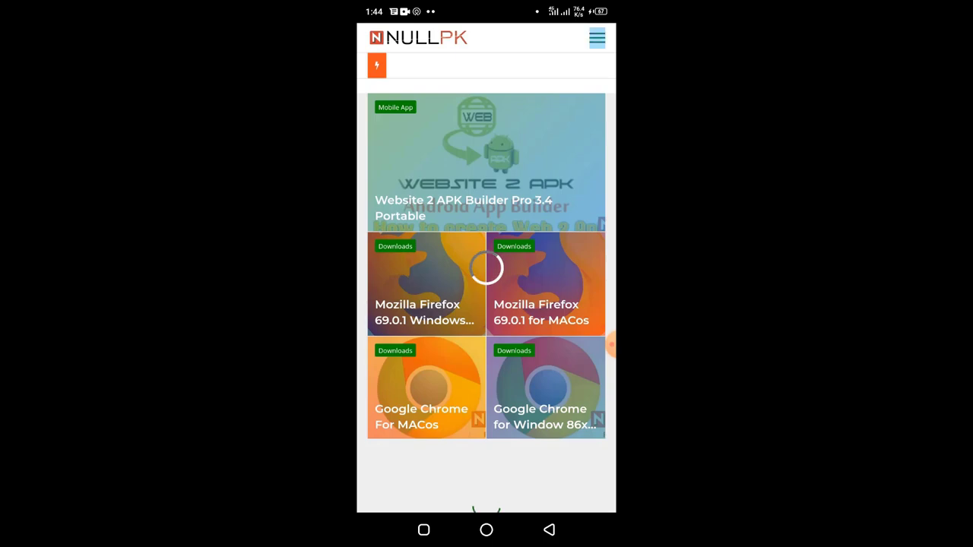
pyautogui.scroll(-5, 486, 269)
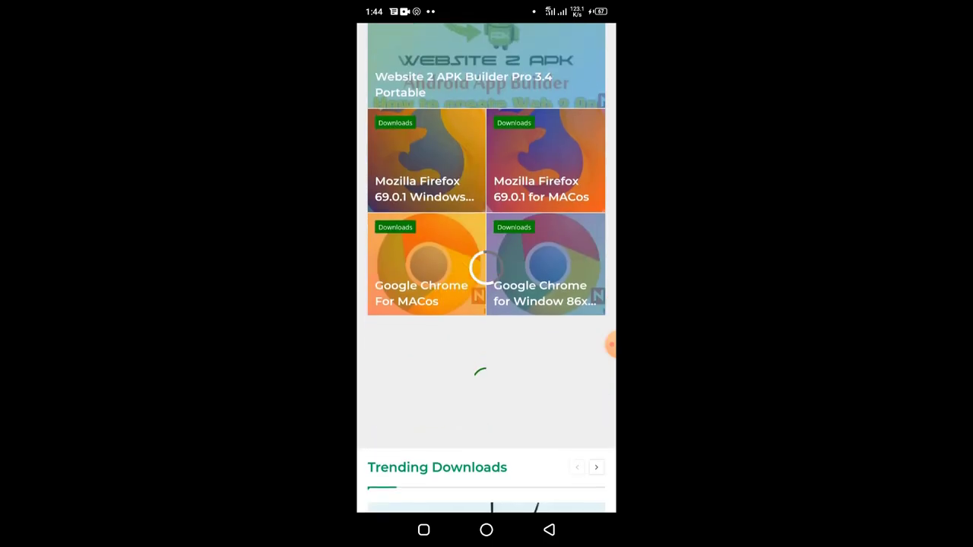